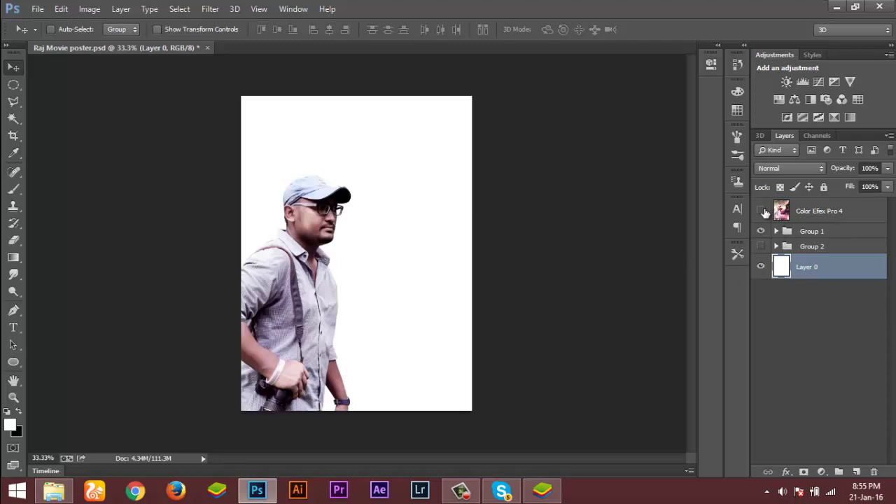
Step: Preview the Color Efex Pro 4 layer, then hide Group 1 and isolate the street background, Layer 1 in Group 2, as the selected layer
left_click(762, 211)
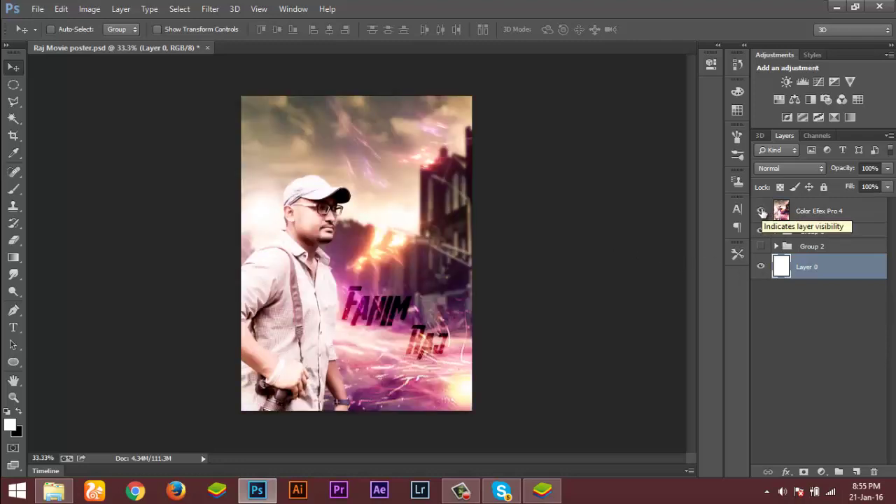
left_click(762, 211)
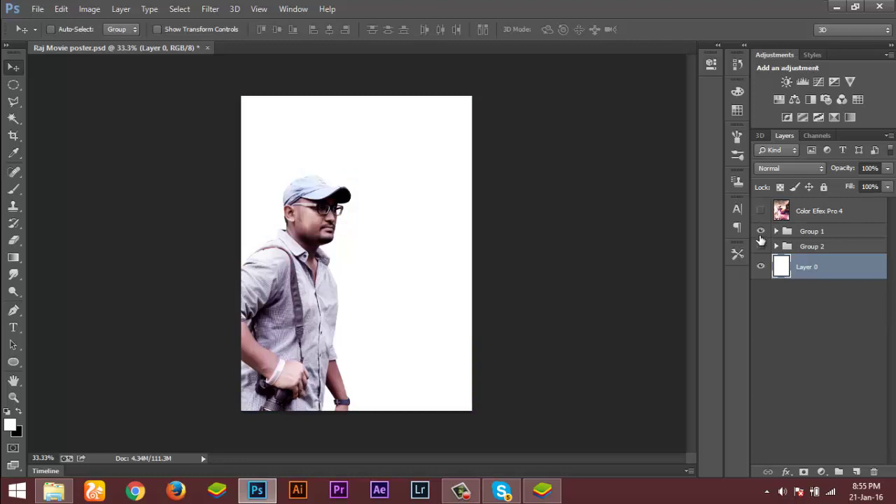
left_click(761, 231)
left_click(776, 246)
left_click(761, 408)
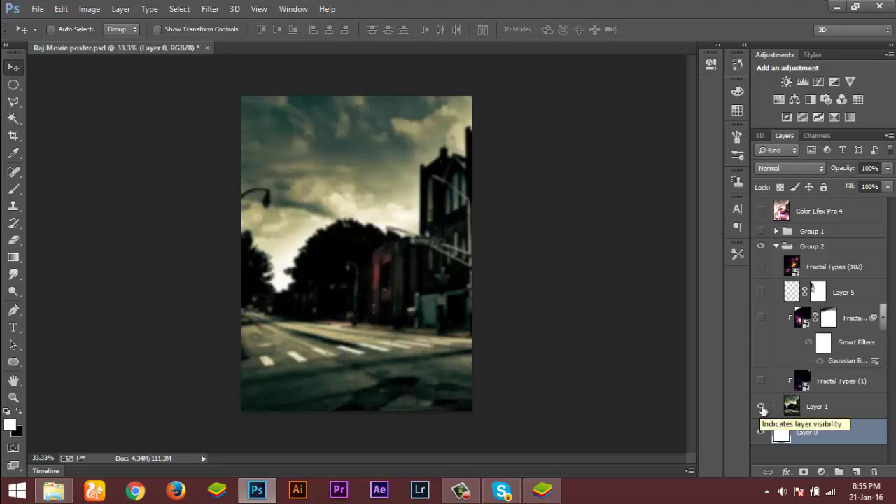
left_click(786, 410)
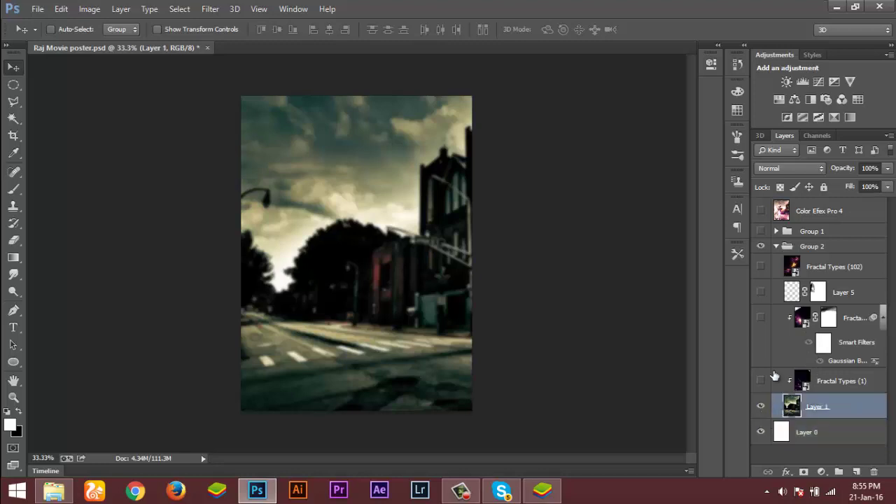
Step: View the source photo abstract-city-wallpaper-hd-vintage on the desktop and return to Photoshop
left_click(836, 7)
double_click(24, 105)
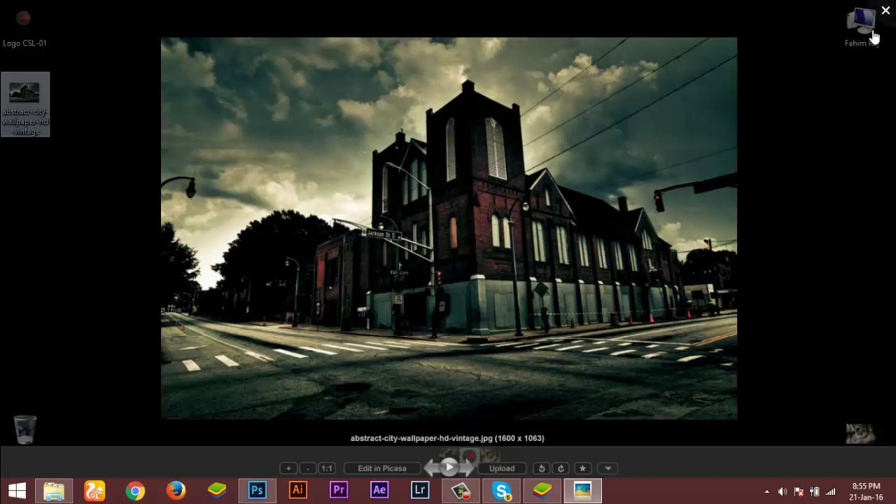
left_click(886, 11)
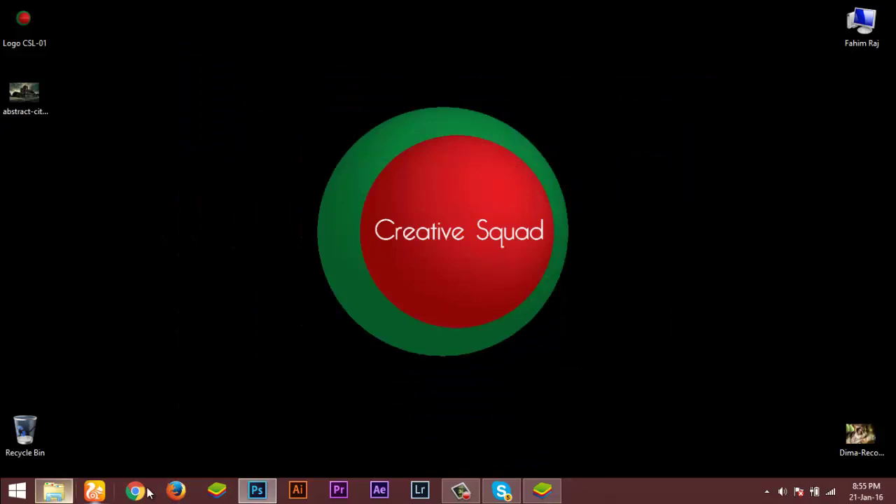
left_click(274, 494)
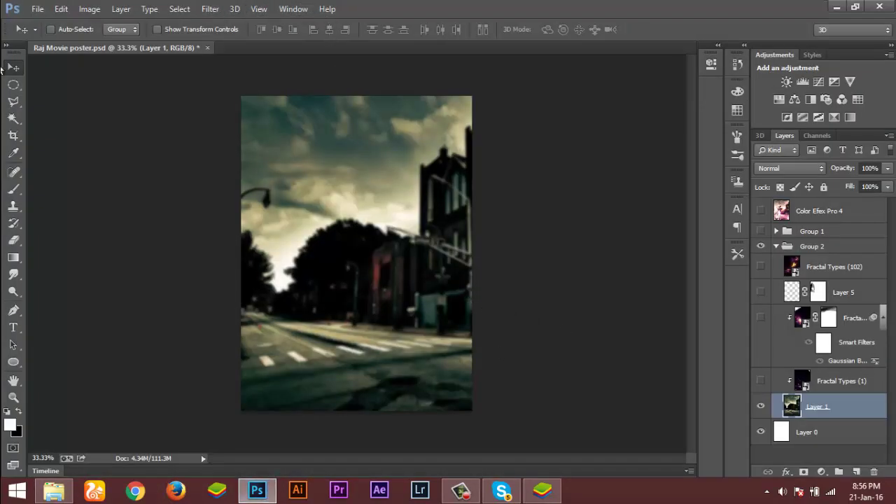
Step: Try a Gaussian Blur on the street background layer at several radii, ending at 4.7 pixels
left_click(201, 14)
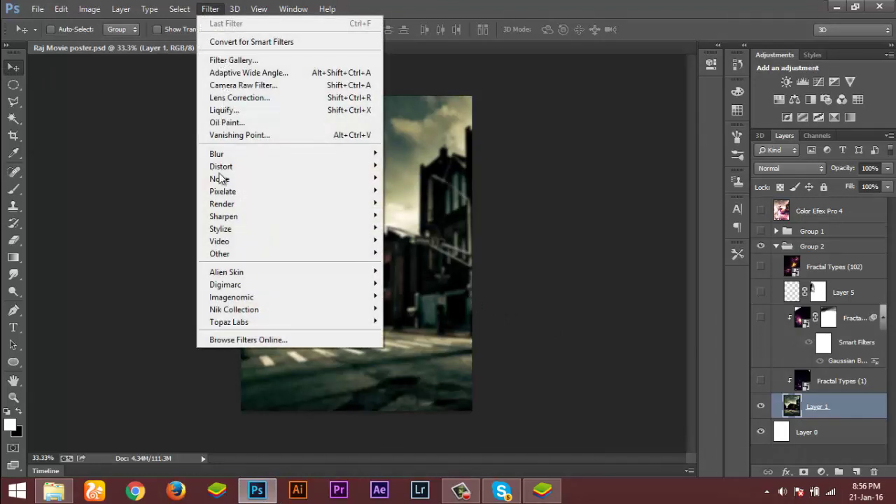
mouse_move(234, 156)
left_click(146, 247)
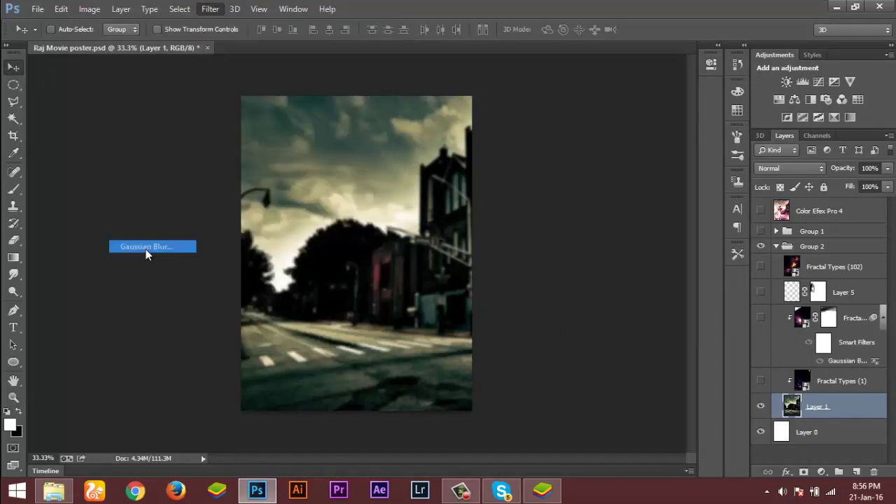
left_click(564, 274)
left_click(563, 273)
left_click(563, 274)
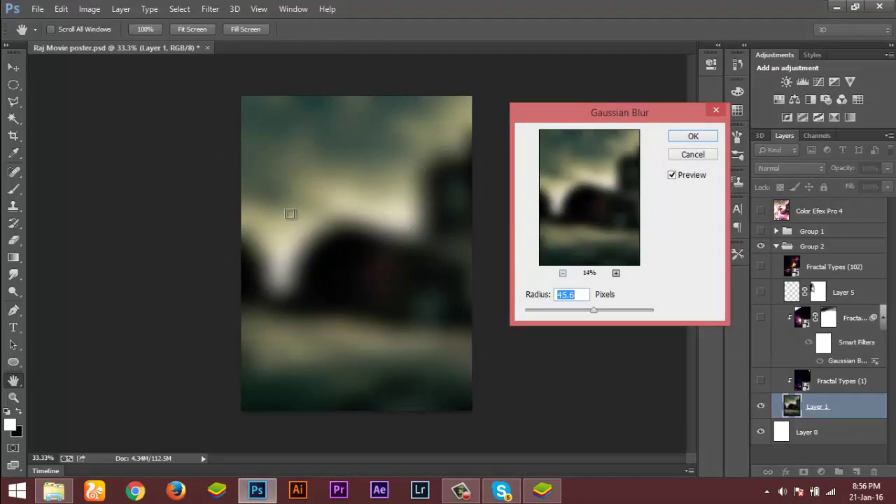
left_click_drag(553, 310, 633, 311)
left_click(568, 310)
left_click(557, 310)
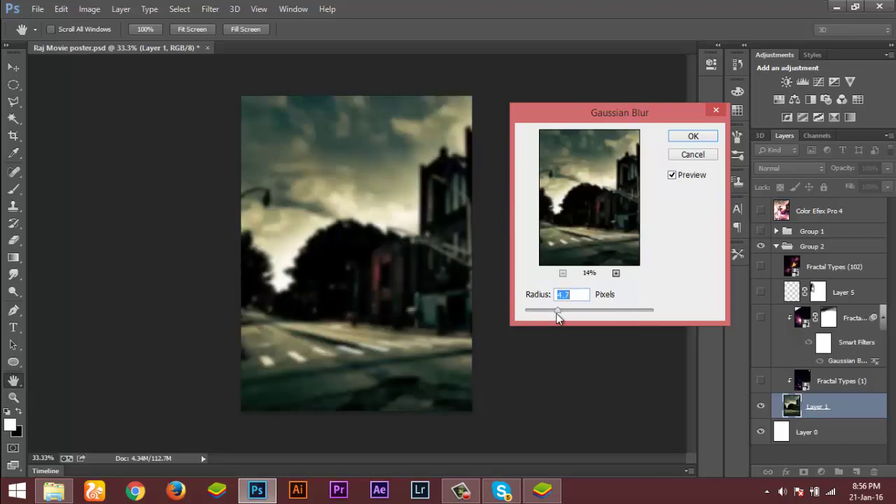
left_click(679, 154)
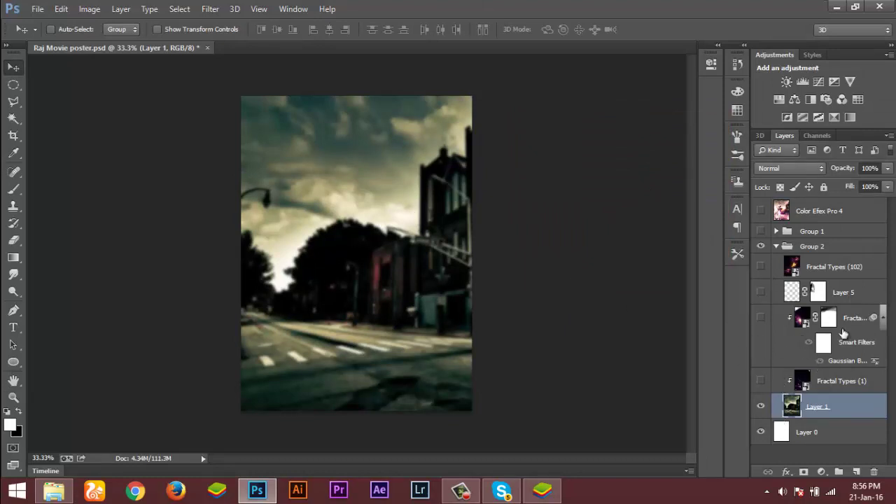
Step: Show and select Layer 2 copy with the cut-out man in Group 1, and hide the four layers clipped to it
left_click(762, 247)
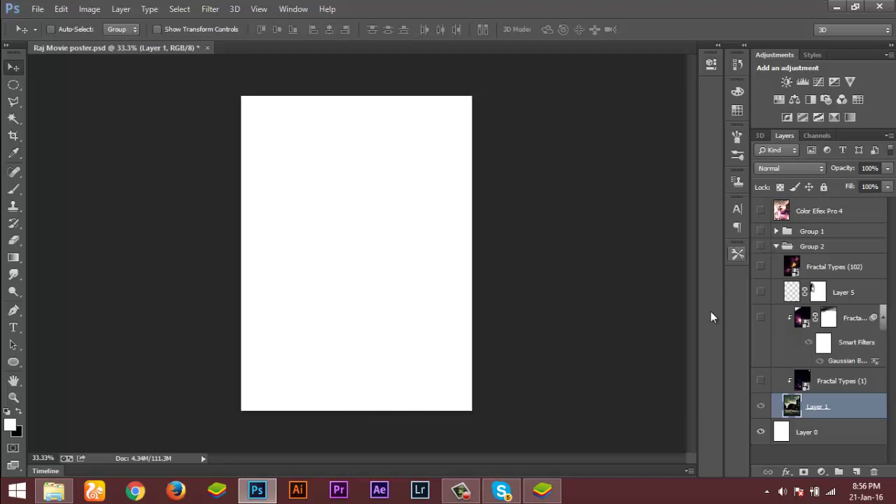
left_click(761, 246)
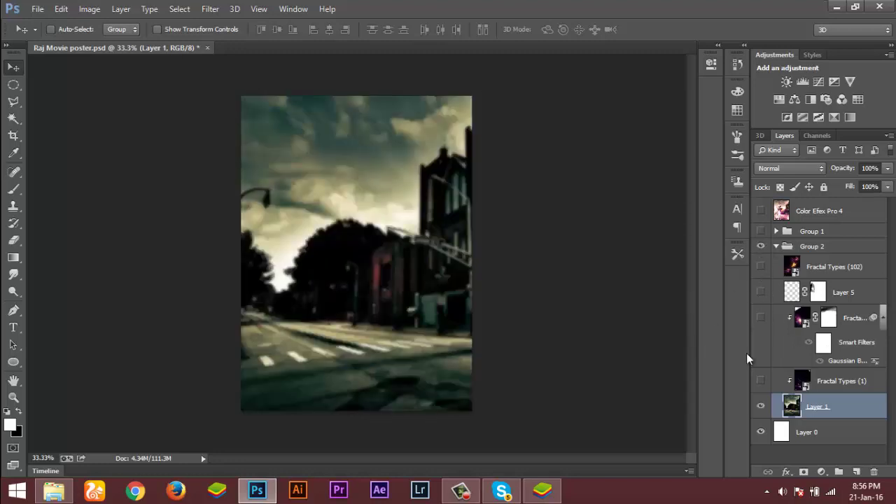
left_click(776, 247)
left_click(779, 233)
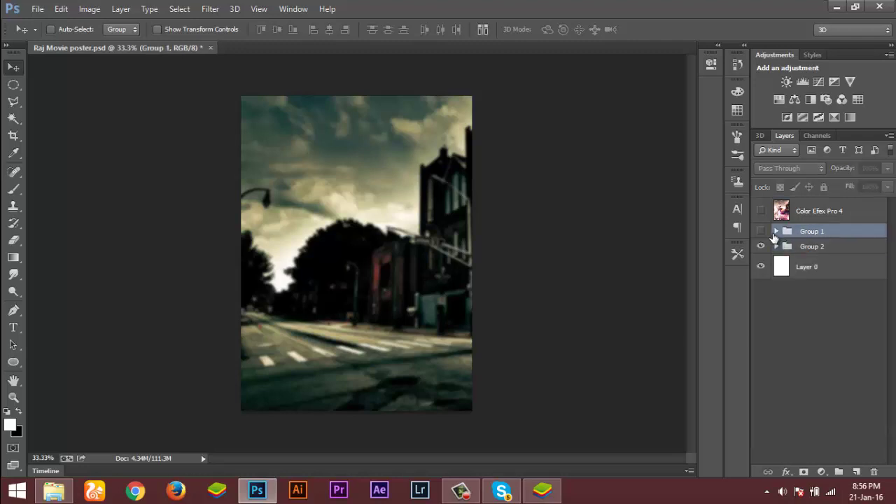
left_click(776, 231)
scroll(811, 379, "down", 3)
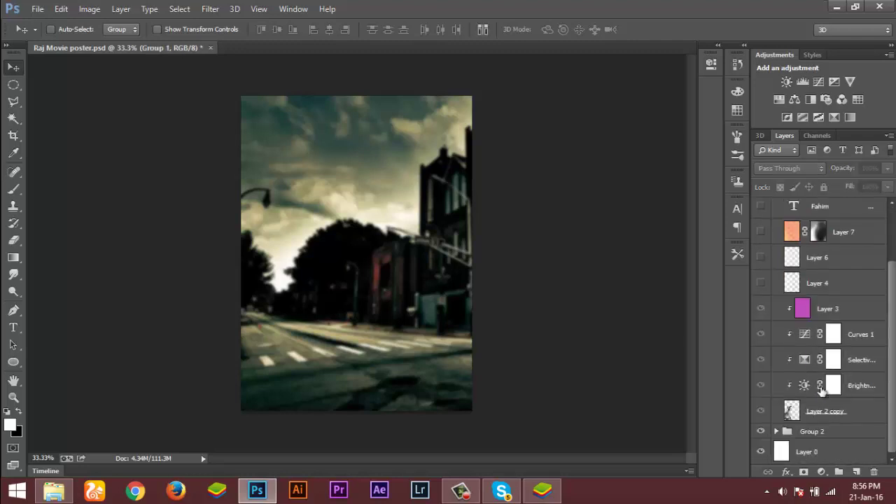
left_click(761, 412)
left_click(789, 412)
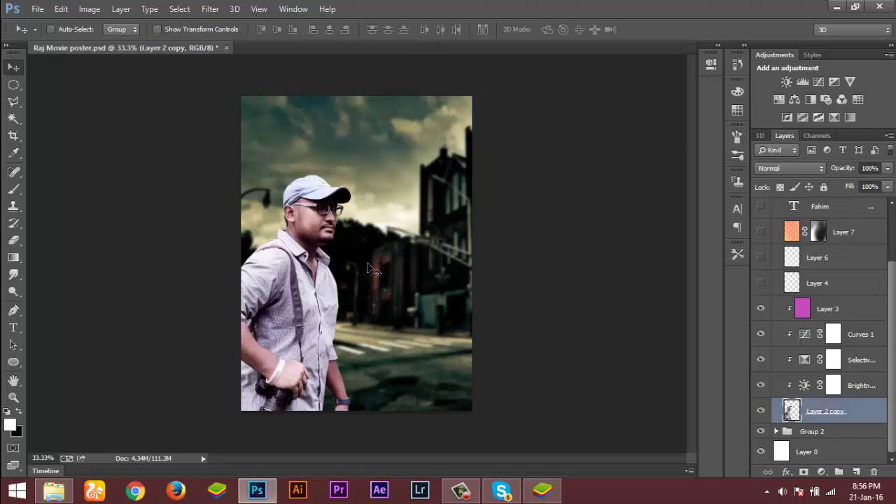
left_click_drag(761, 385, 760, 310)
Step: Try moving the cut-out man toward the centre of the poster and back to the canvas edge
left_click_drag(306, 276, 316, 260)
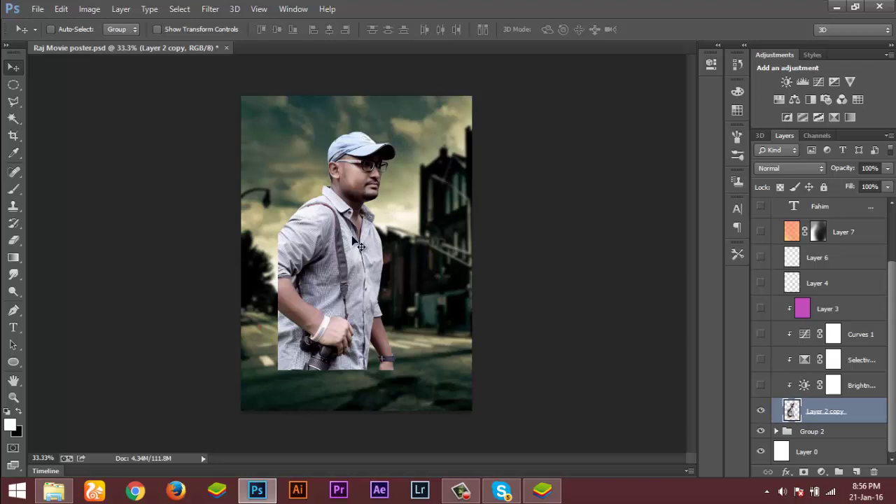
key("ctrl+z")
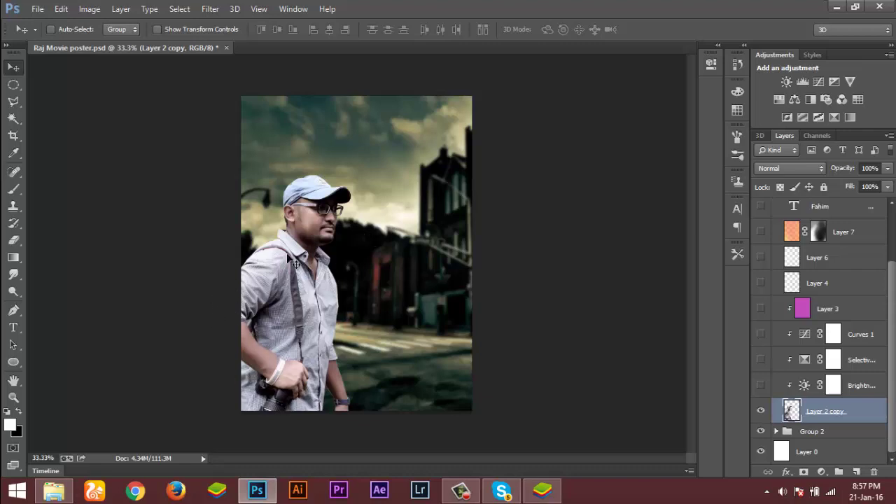
key("ctrl+z")
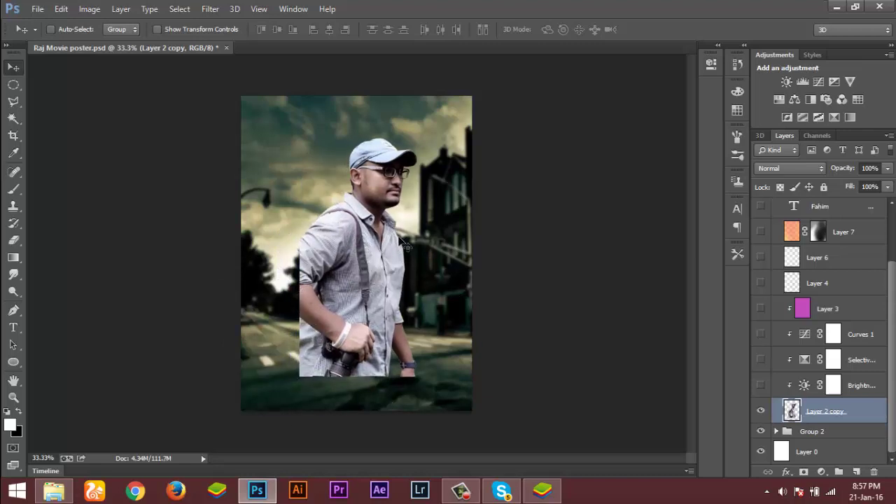
left_click_drag(379, 256, 341, 289)
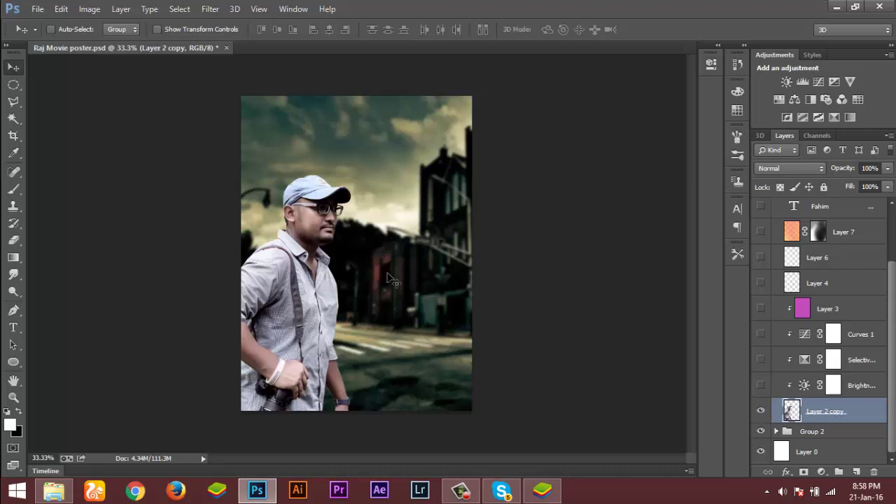
Step: Show the Brightness/Contrast adjustment clipped to the man, and look up the clipping mask option for the magenta Layer 3
left_click(760, 386)
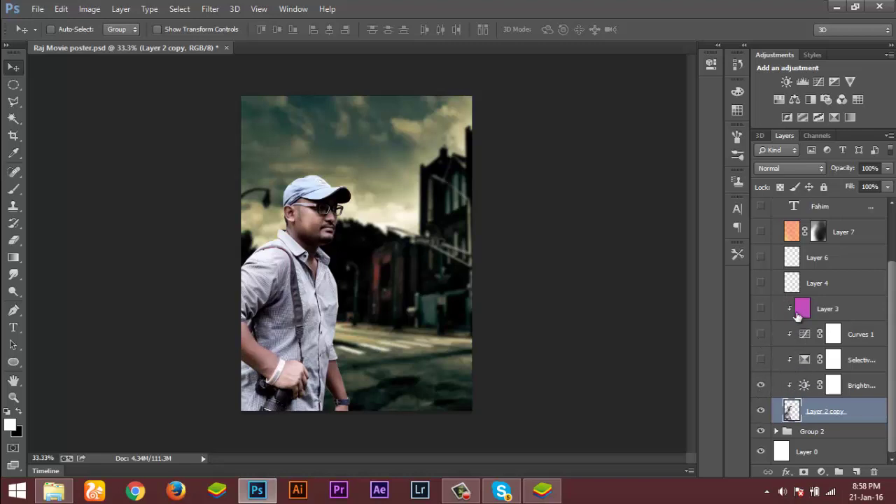
right_click(838, 315)
left_click(840, 315)
right_click(867, 316)
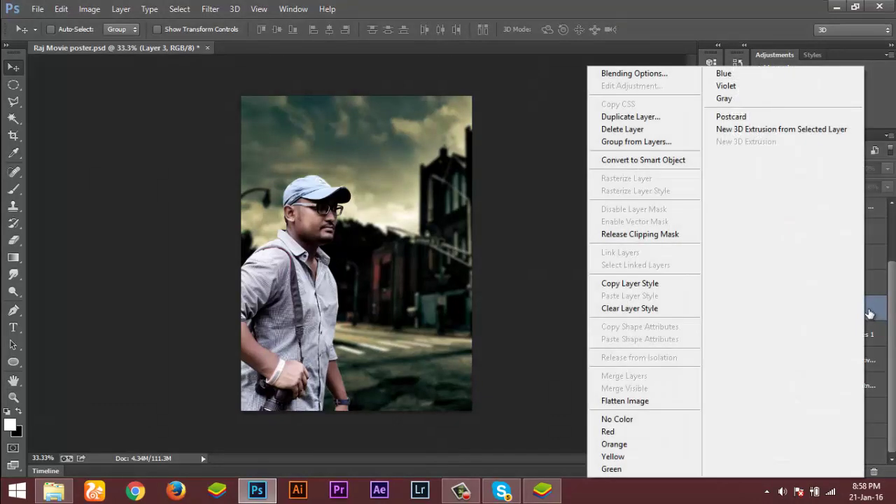
right_click(870, 315)
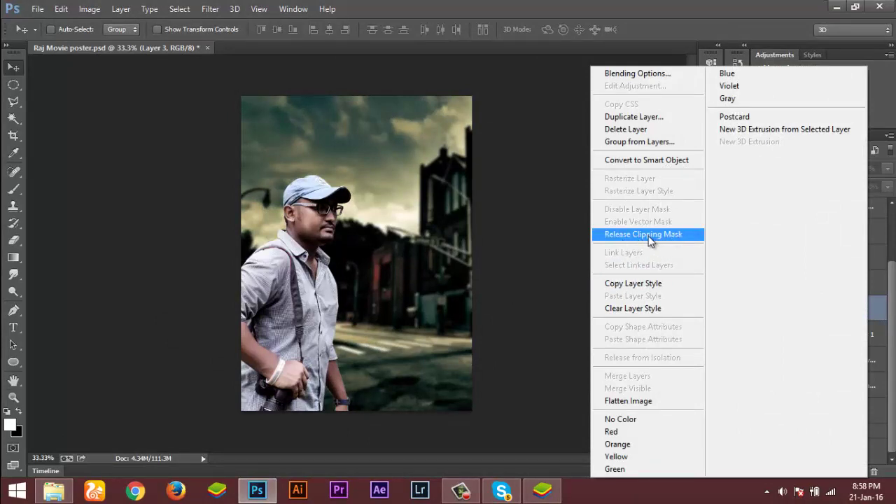
left_click(488, 240)
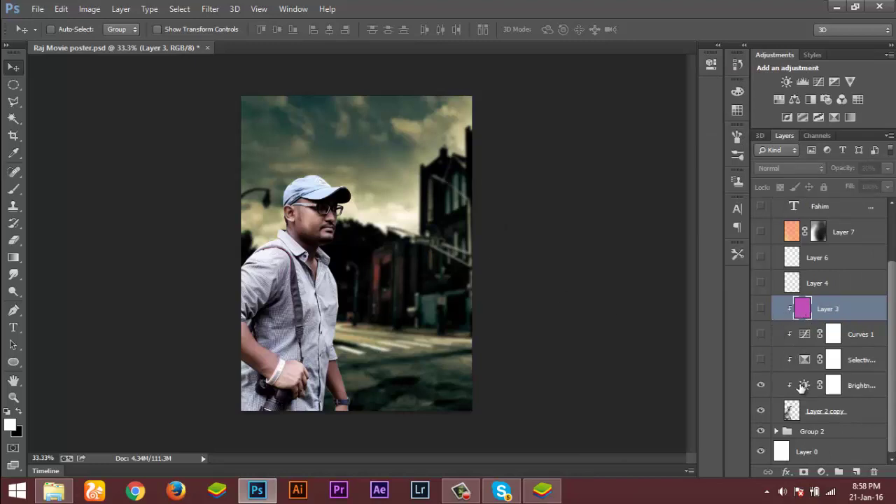
Step: Compare the man with and without the Brightness/Contrast adjustment and examine its brightness and contrast settings
left_click(802, 387)
left_click(761, 385)
left_click(761, 386)
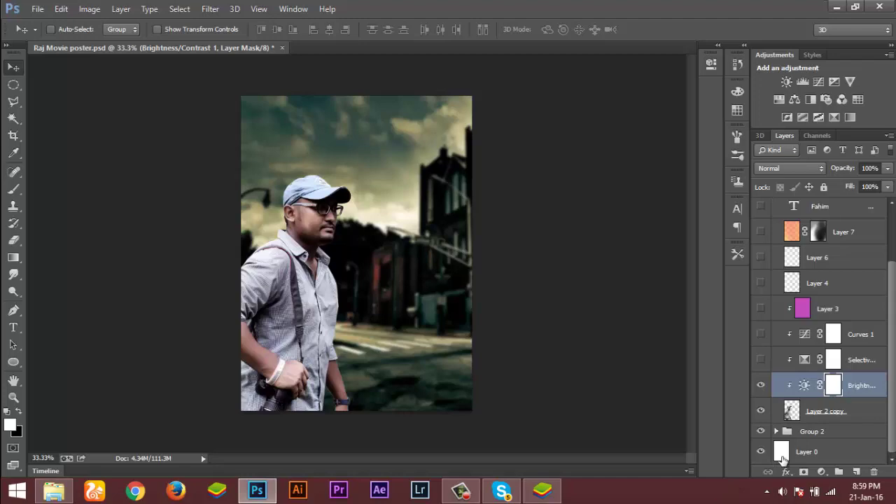
double_click(805, 386)
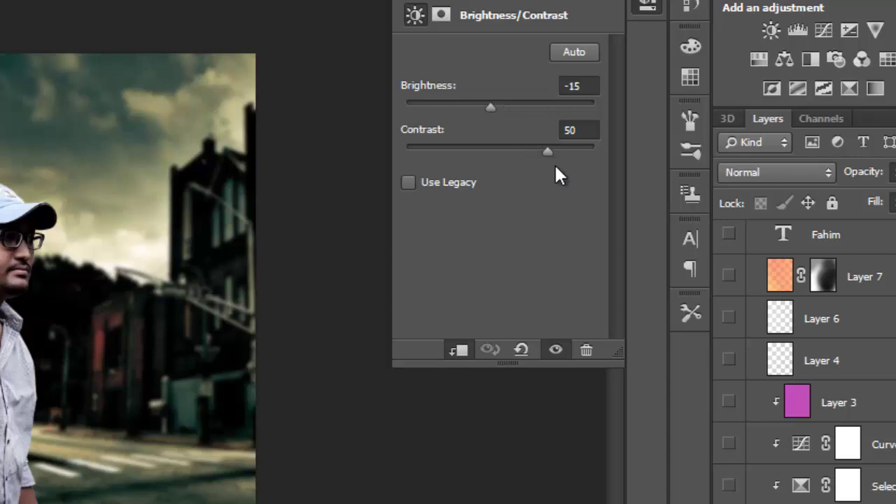
left_click(648, 4)
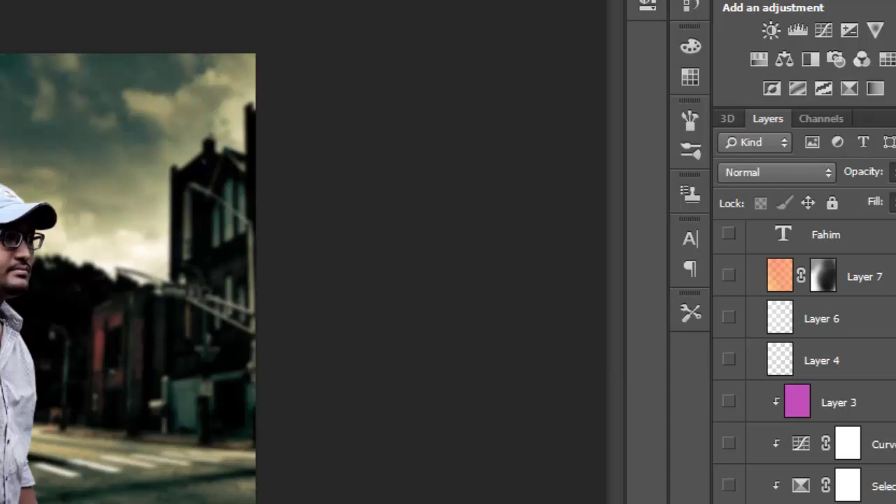
Step: Show the Selective Color adjustment and set the Magenta value of its Magentas range to +100%
double_click(799, 486)
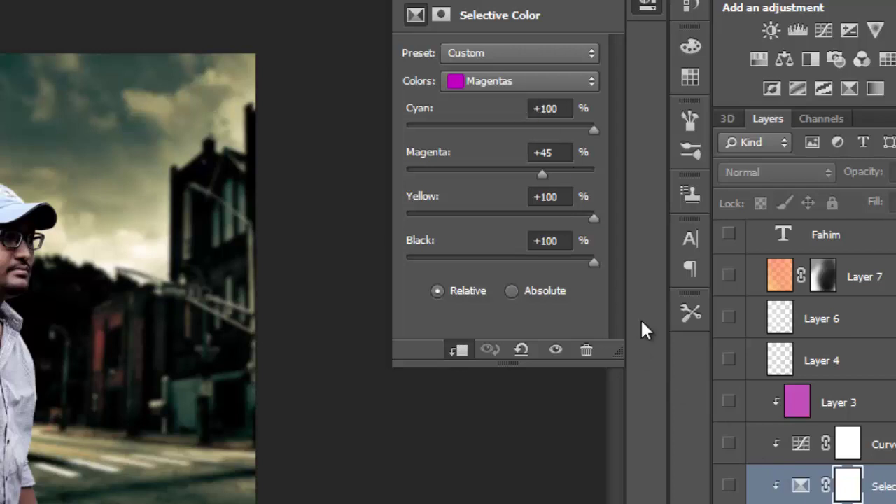
left_click(729, 485)
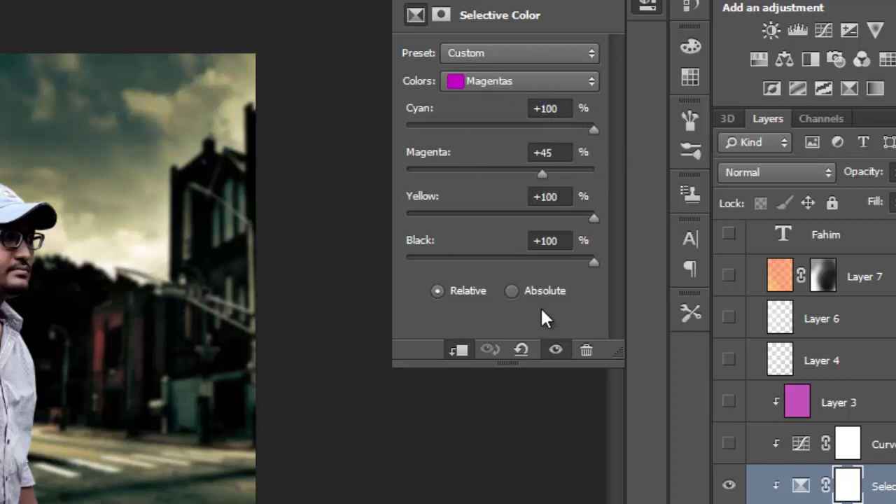
left_click_drag(543, 180, 384, 178)
left_click_drag(599, 182, 608, 182)
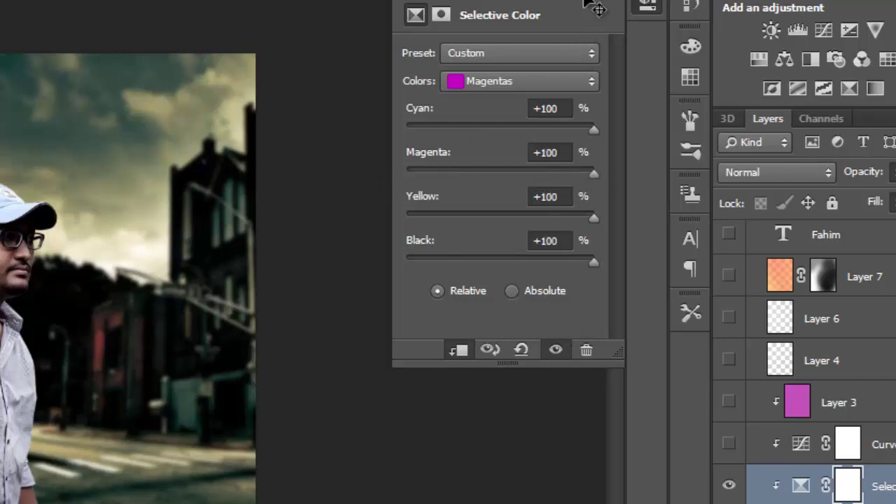
left_click(648, 5)
left_click(797, 484)
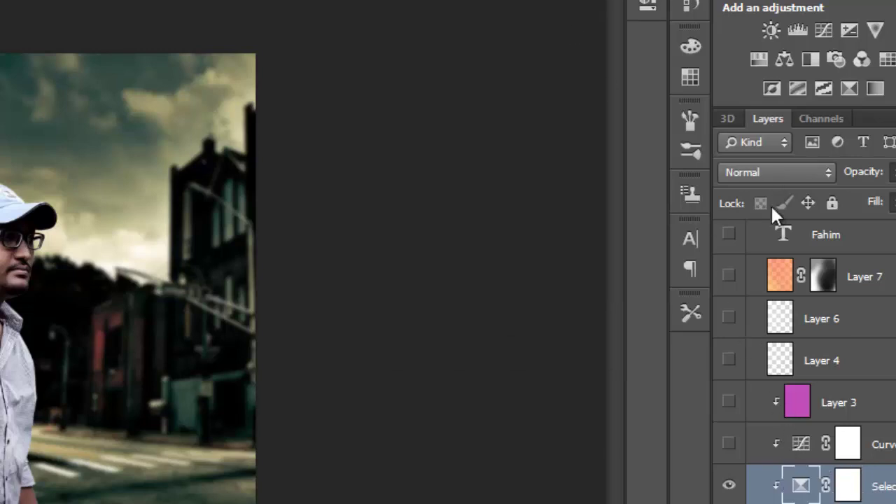
Step: Show the Curves 1 adjustment and move the RGB curve's black point to input 29, output 0
left_click(729, 445)
double_click(790, 452)
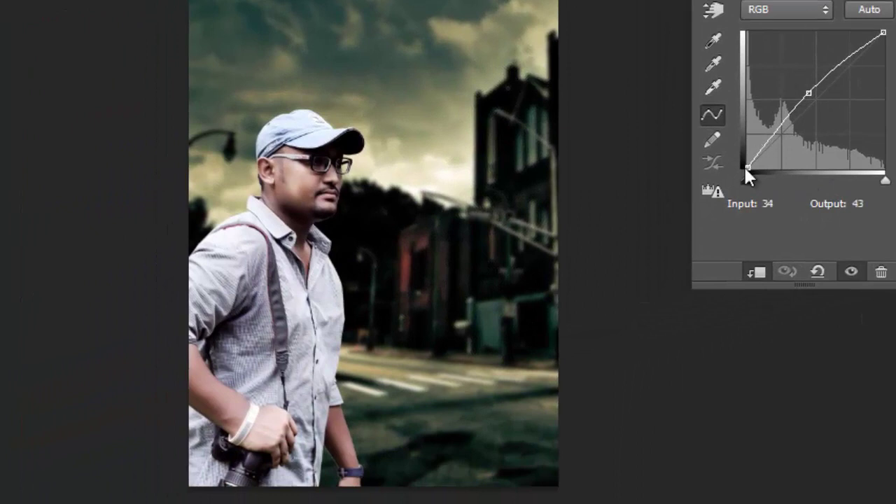
left_click_drag(746, 181, 764, 192)
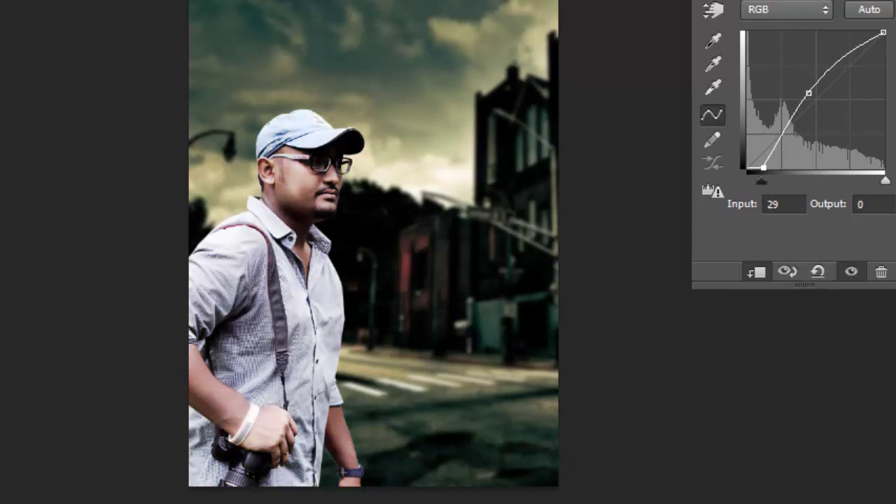
key("Tab")
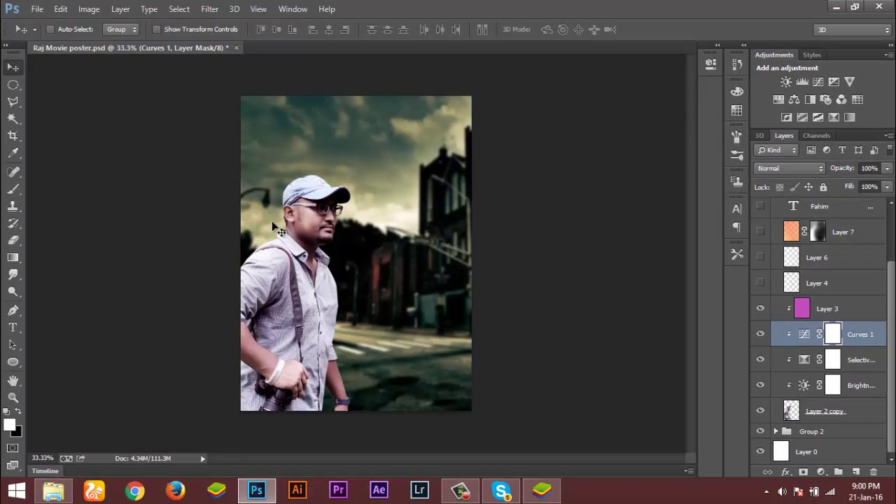
Step: Compare the magenta Layer 3 in Normal blend mode and set it back to Soft Light
left_click(800, 307)
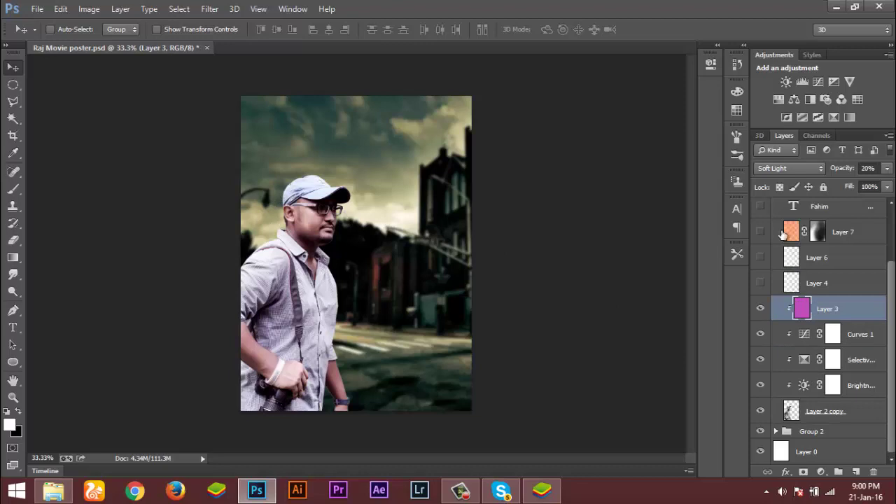
left_click(782, 170)
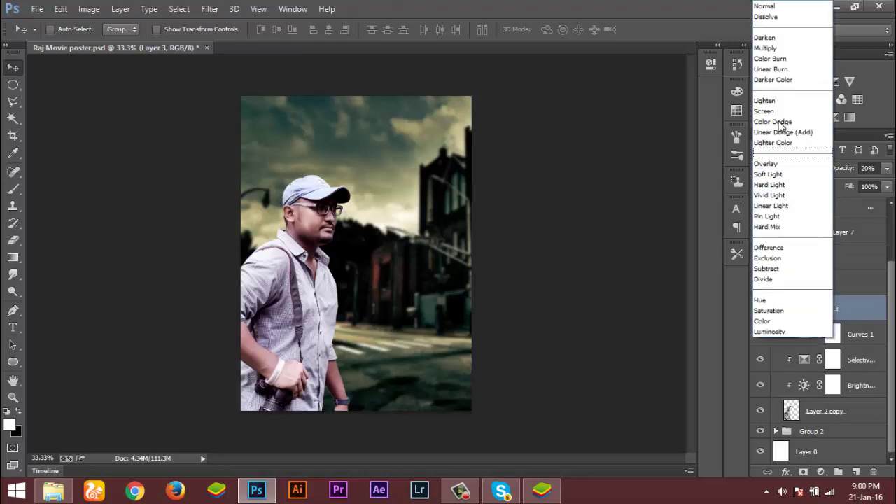
left_click(770, 10)
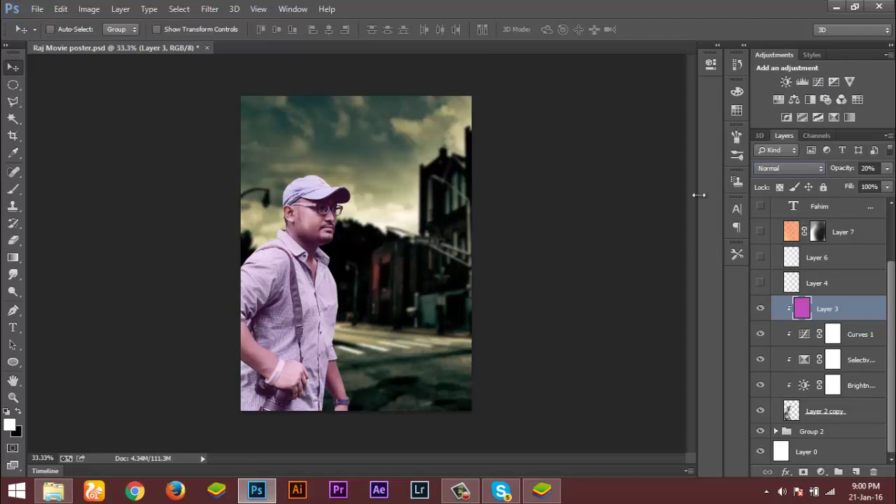
left_click(777, 167)
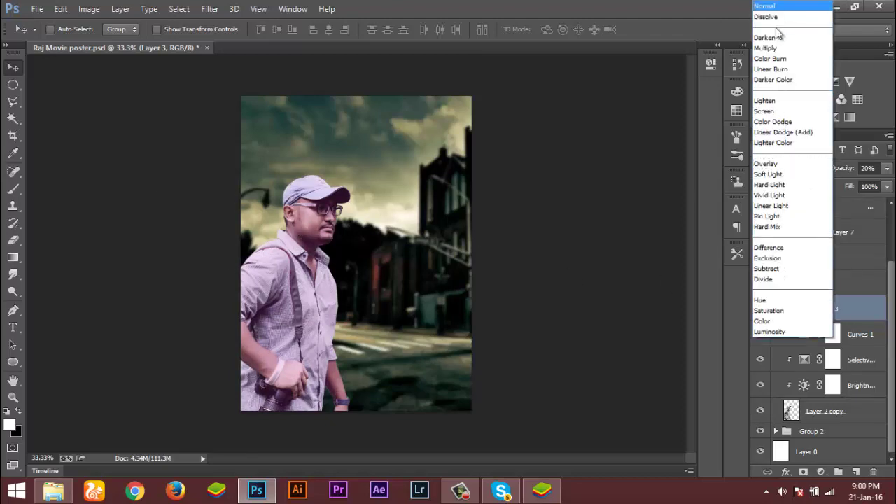
left_click(768, 175)
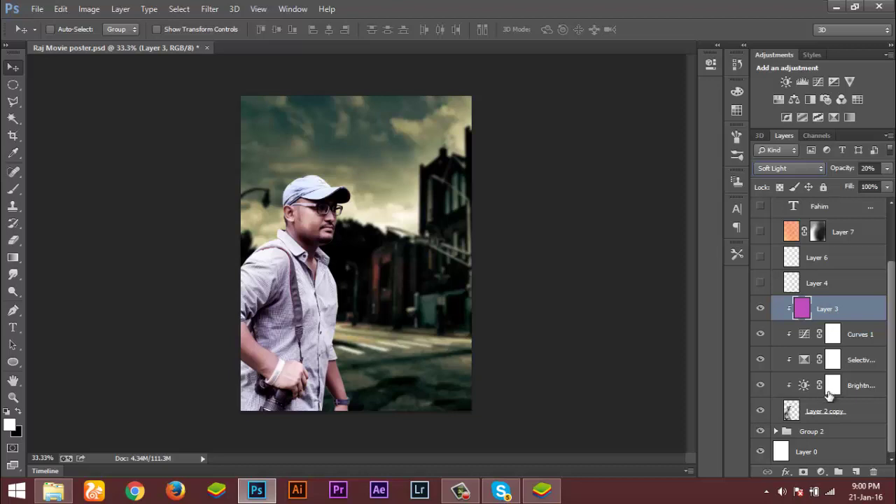
Step: Group the layers from Layer 2 copy up to Layer 3, and check the new group's contents before collapsing it
left_click(820, 419)
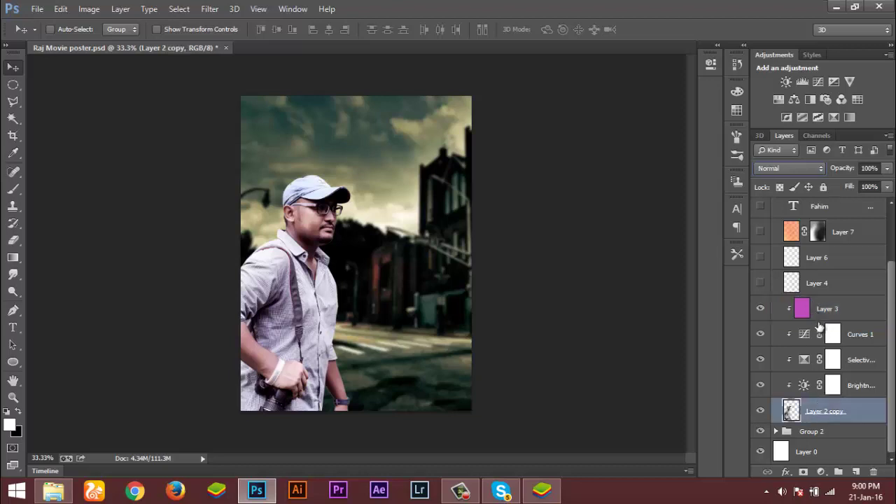
left_click(826, 309, "shift")
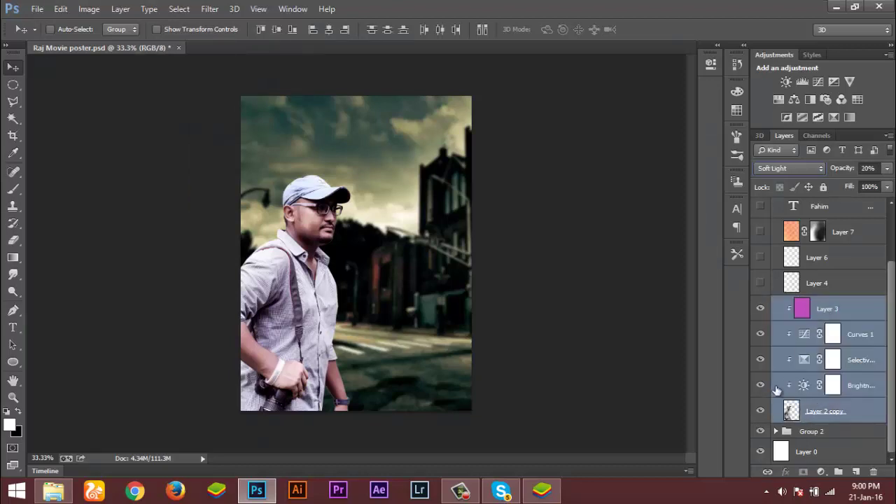
key("ctrl+g")
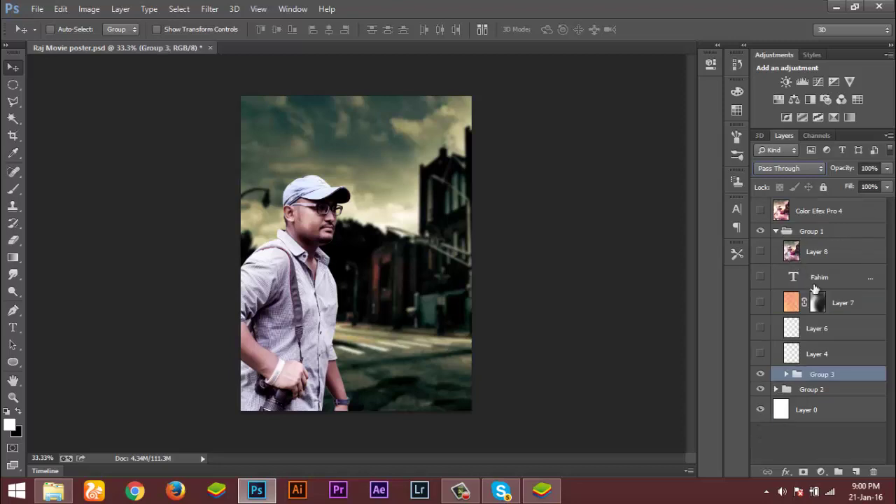
left_click(786, 375)
scroll(841, 385, "down", 3)
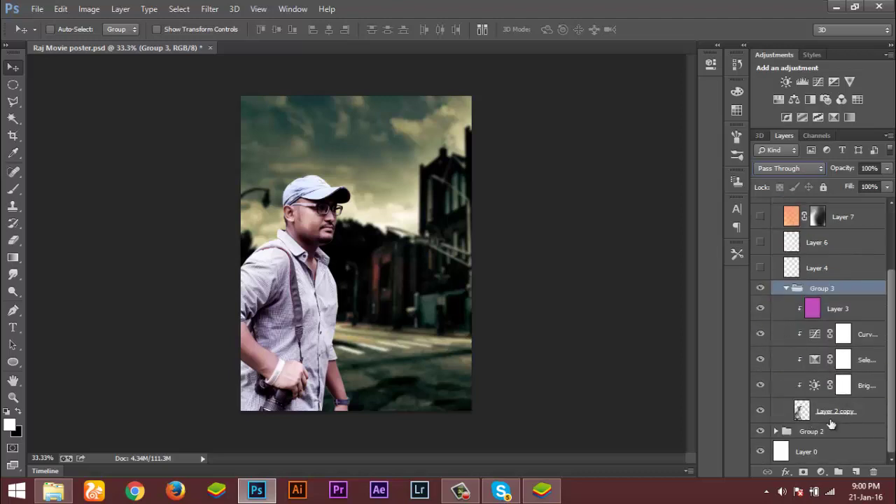
left_click(787, 289)
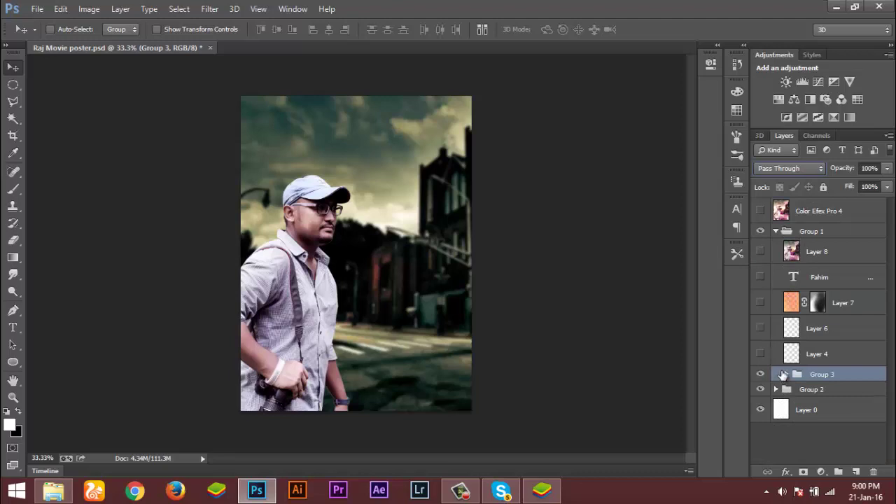
Step: Compare the poster with and without Layer 4, leave the layer visible and select it
left_click(762, 355)
left_click(764, 355)
left_click(764, 355)
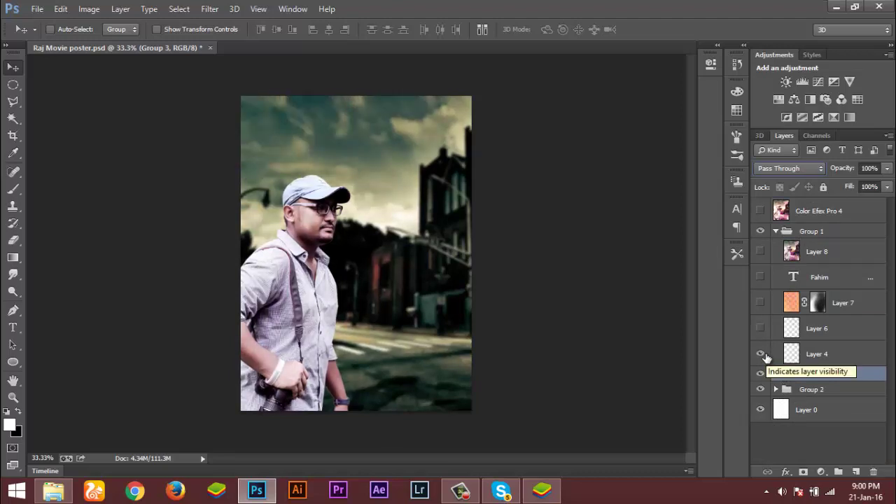
left_click(786, 357)
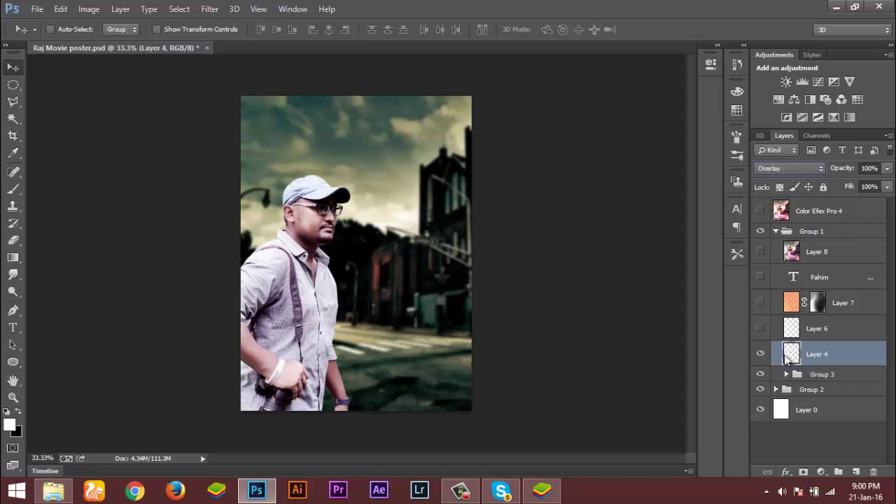
Step: Try a Foreground to Transparent gradient in white on Layer 4 across the man's side of the poster, and undo it
left_click(14, 259)
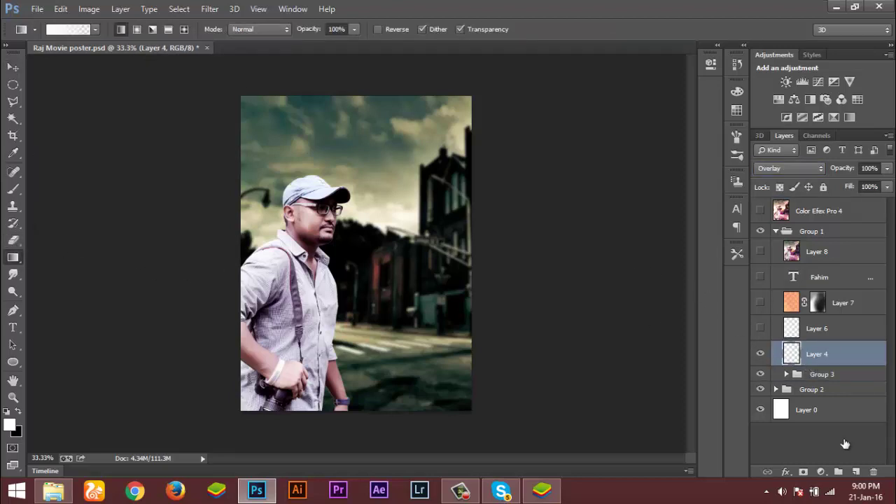
left_click(855, 472)
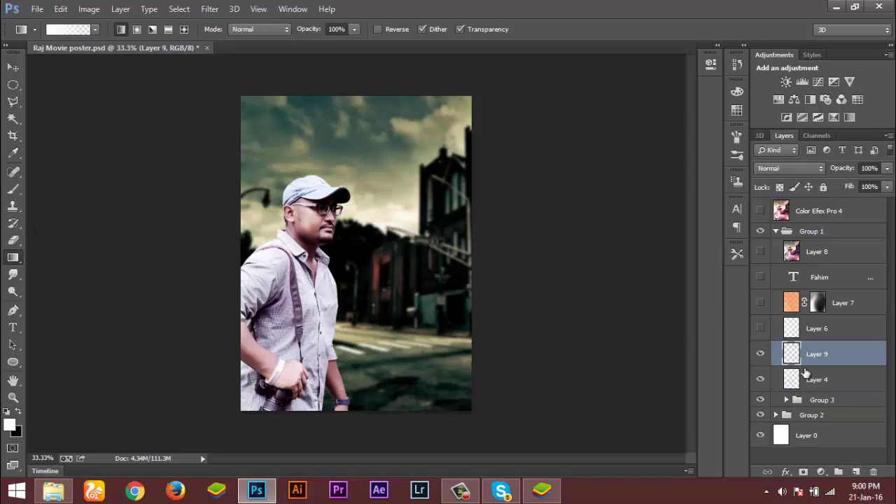
key("ctrl+z")
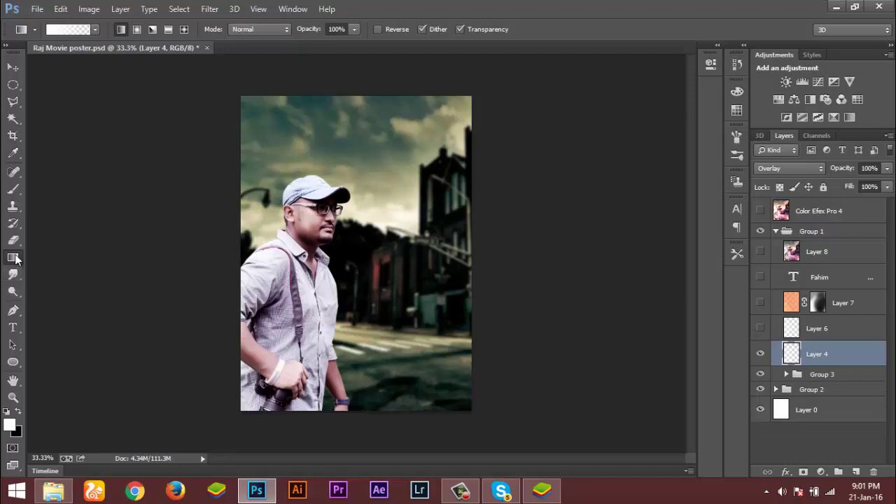
left_click(71, 30)
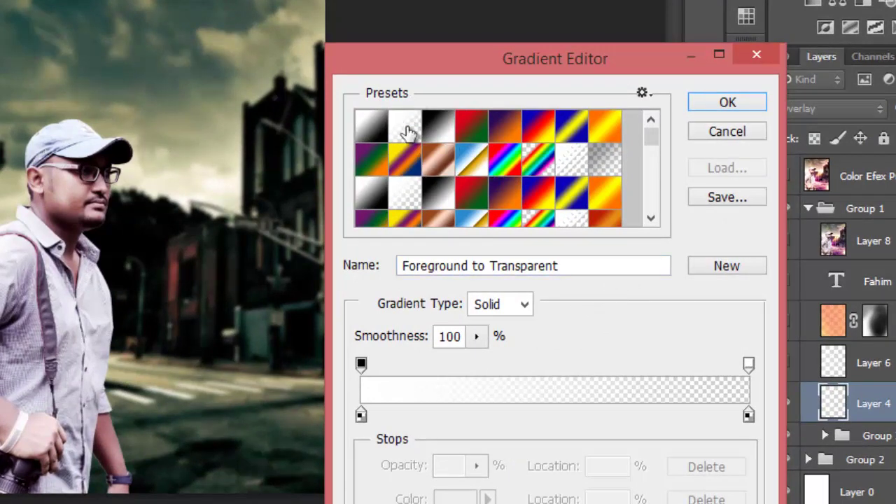
left_click(749, 102)
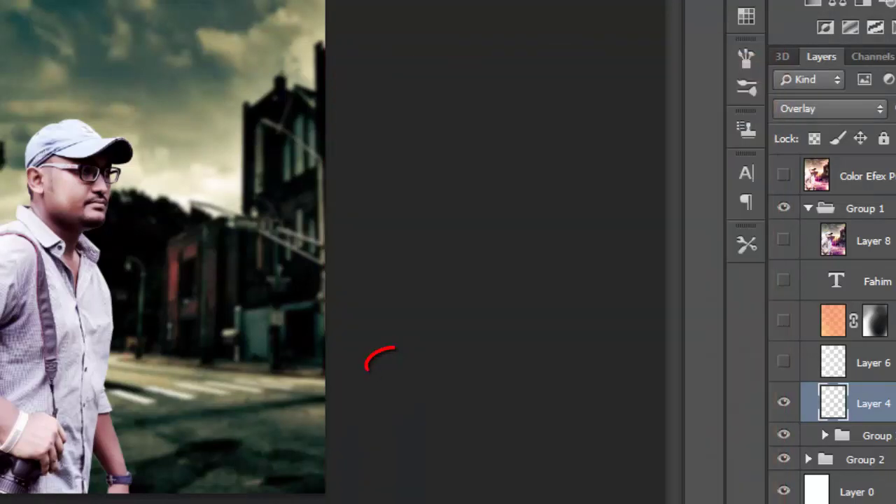
left_click_drag(369, 358, 7, 359)
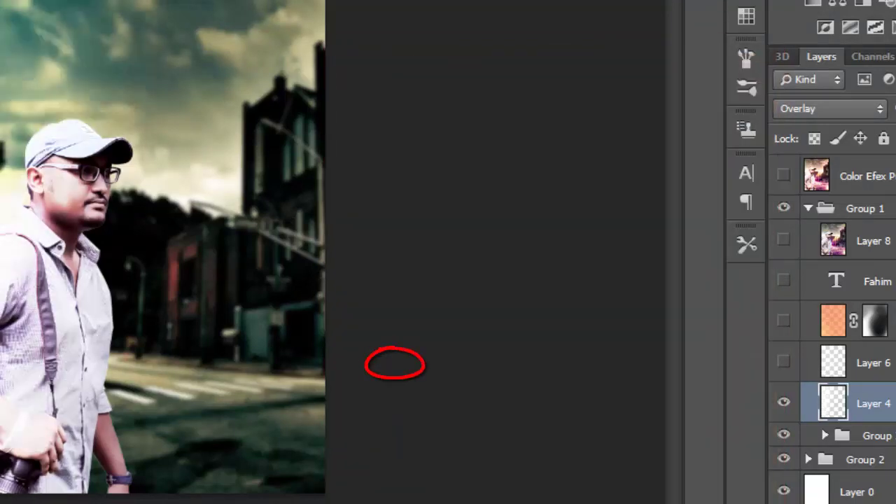
key("ctrl+z")
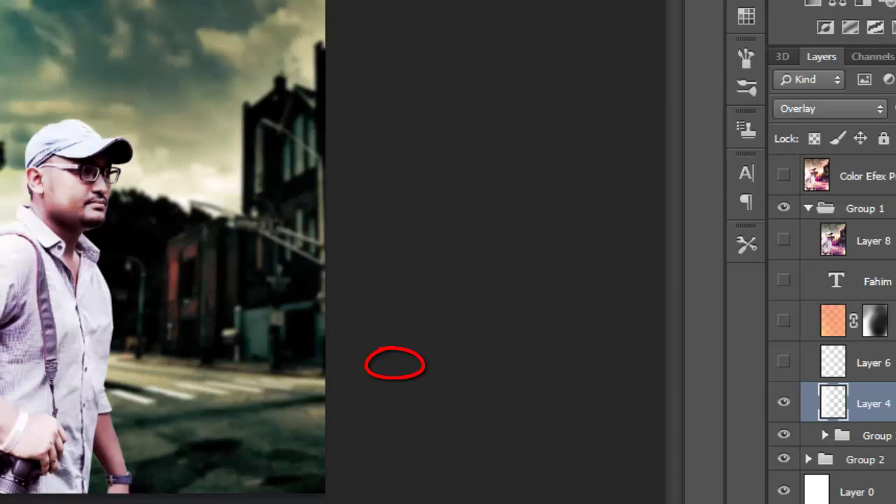
Step: Compare Layer 4 in Normal blend mode and set it back to Overlay
left_click(880, 108)
key("shift+alt+n")
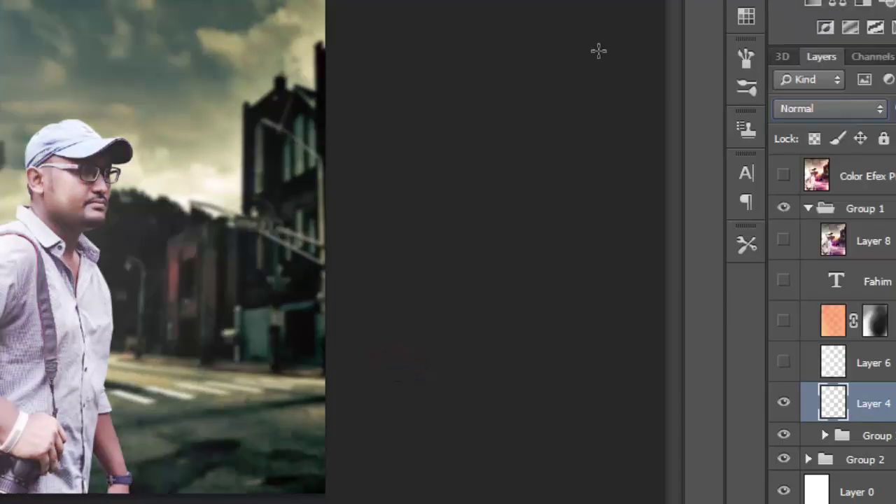
left_click(846, 109)
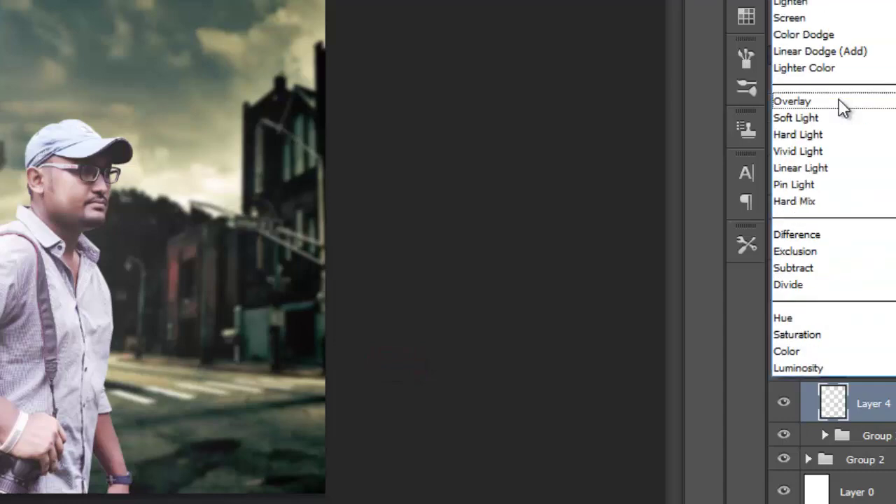
left_click(814, 100)
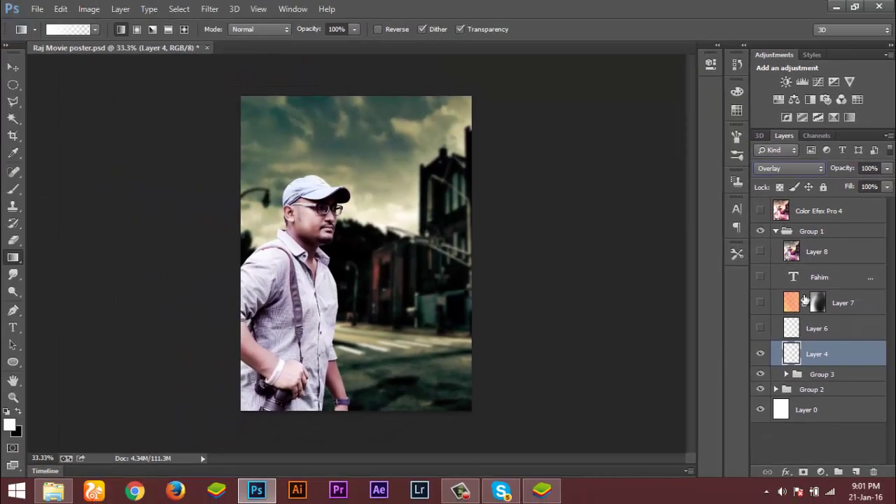
Step: Show Layer 6, compare it in Normal blend mode and set it back to Soft Light
left_click(797, 335)
left_click(763, 343)
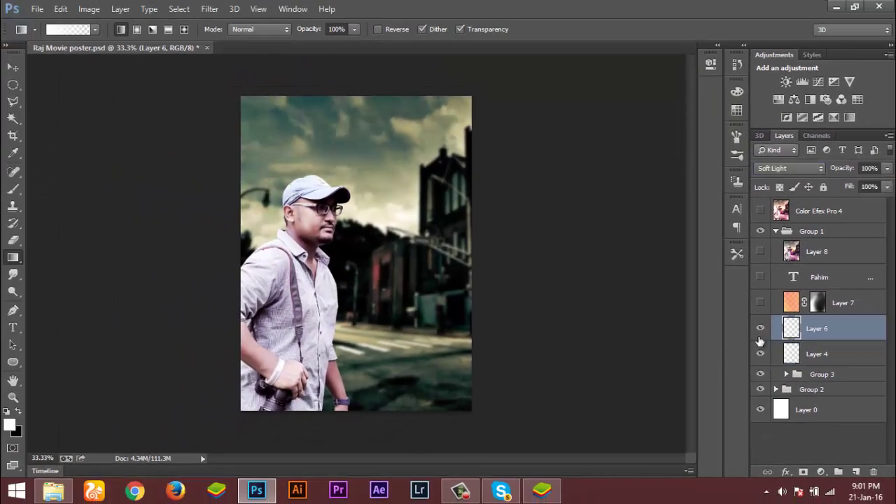
left_click(790, 173)
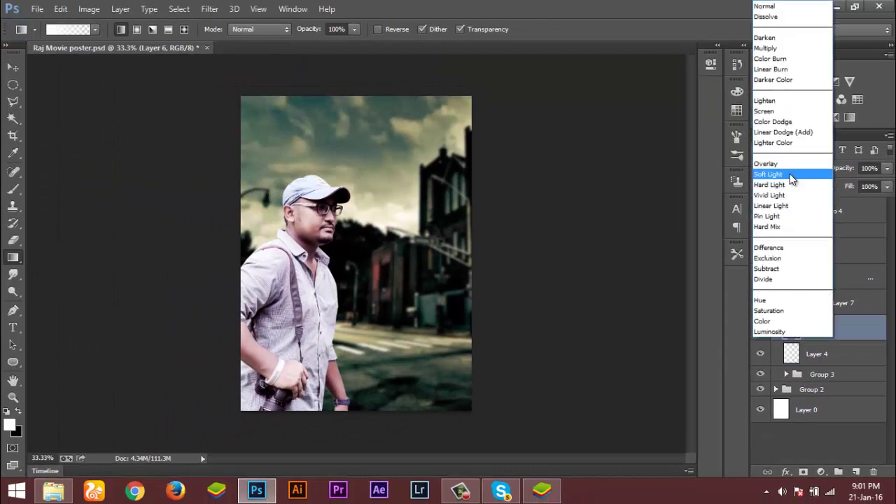
left_click(777, 5)
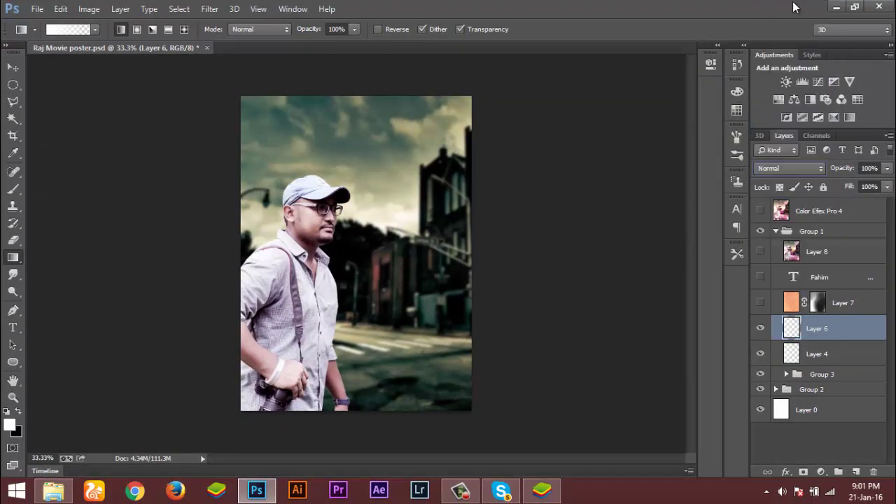
left_click(800, 173)
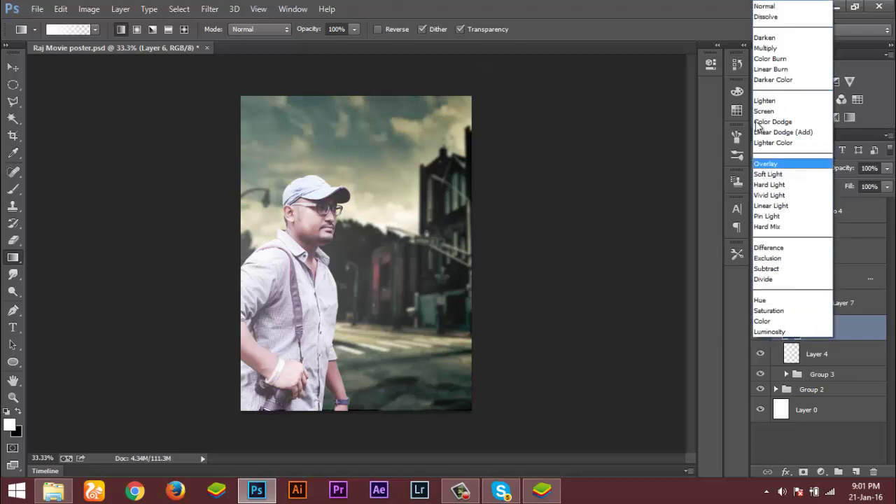
left_click(771, 175)
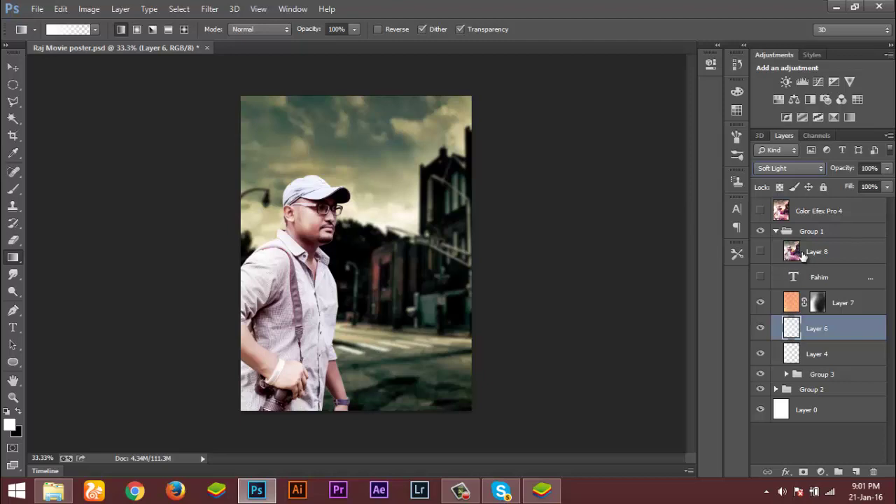
Step: Select the orange Layer 7 and view its blending options without changing them
key("ctrl+g")
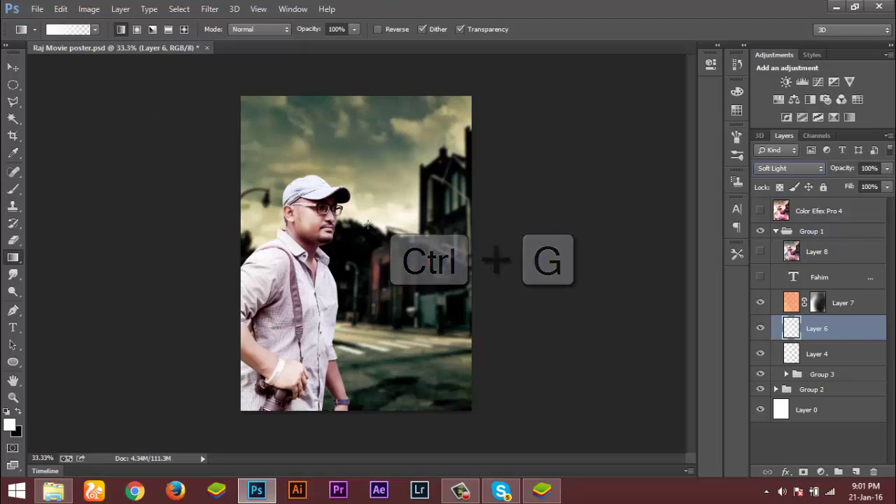
left_click(794, 301)
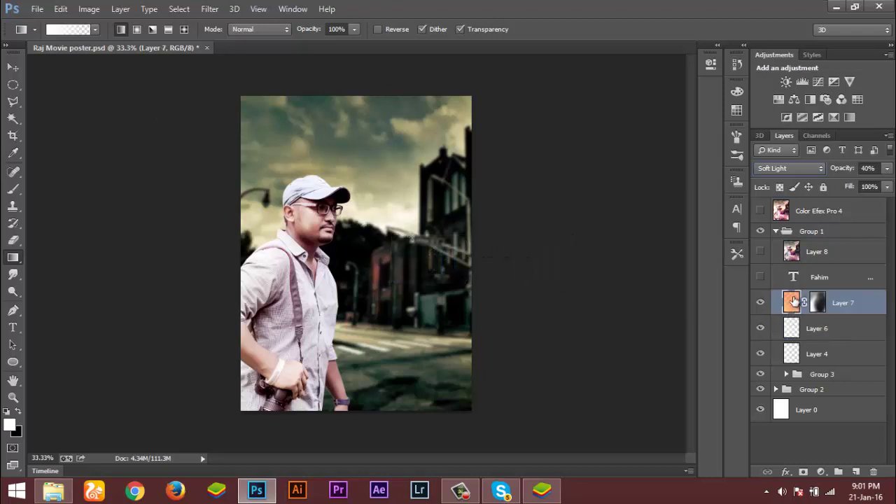
double_click(793, 300)
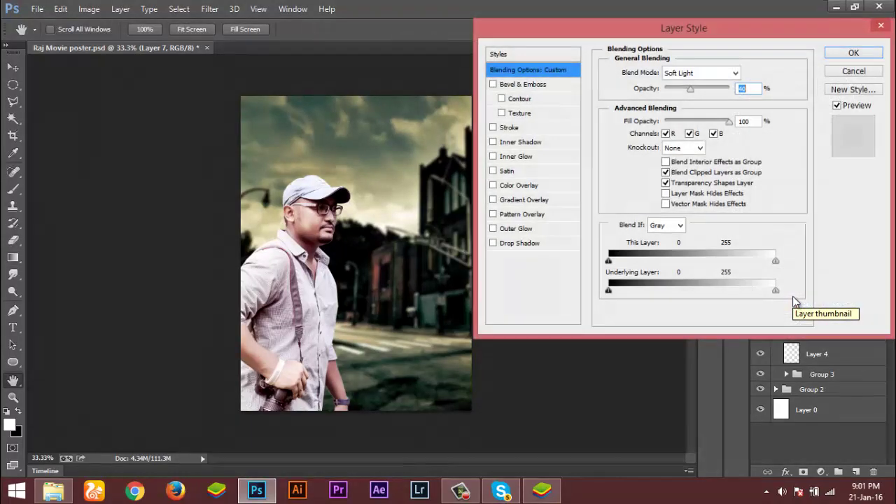
left_click(853, 71)
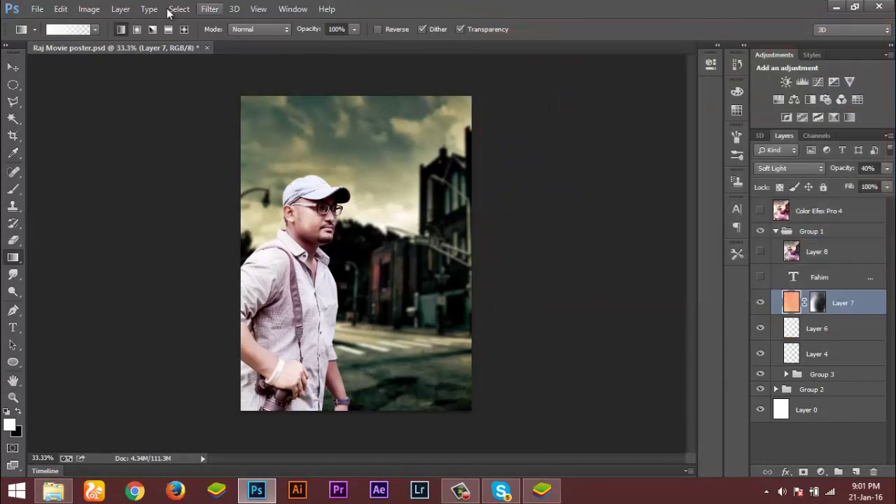
Step: Browse the preset gradients in the Gradient Editor, including the orange and transparent ones, and close it without choosing one
left_click(70, 29)
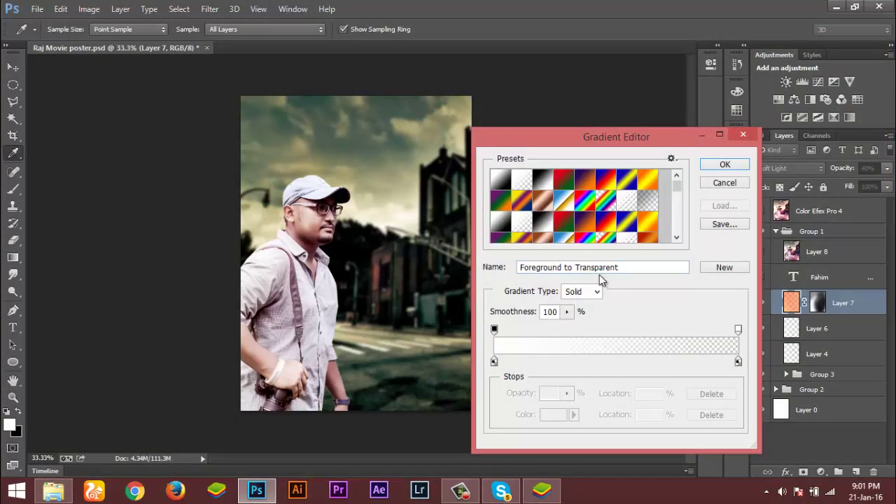
scroll(648, 218, "down", 8)
scroll(634, 221, "down", 4)
scroll(628, 212, "down", 5)
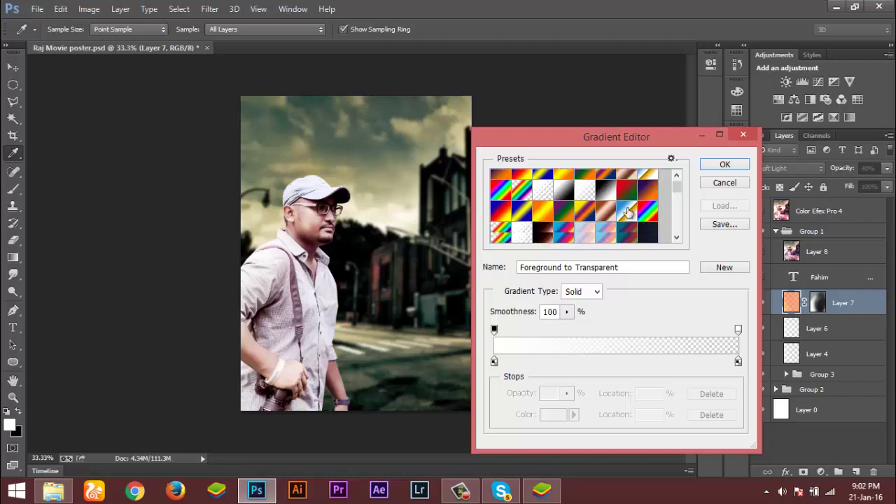
scroll(615, 221, "down", 3)
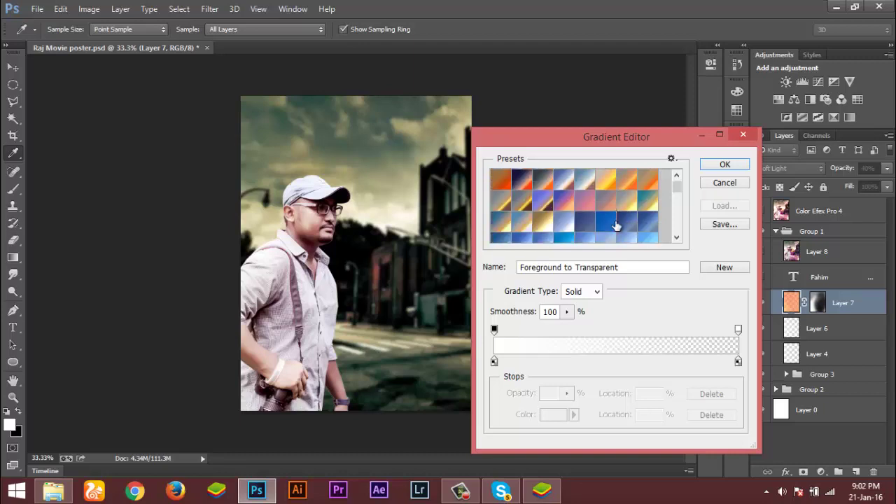
scroll(564, 219, "down", 6)
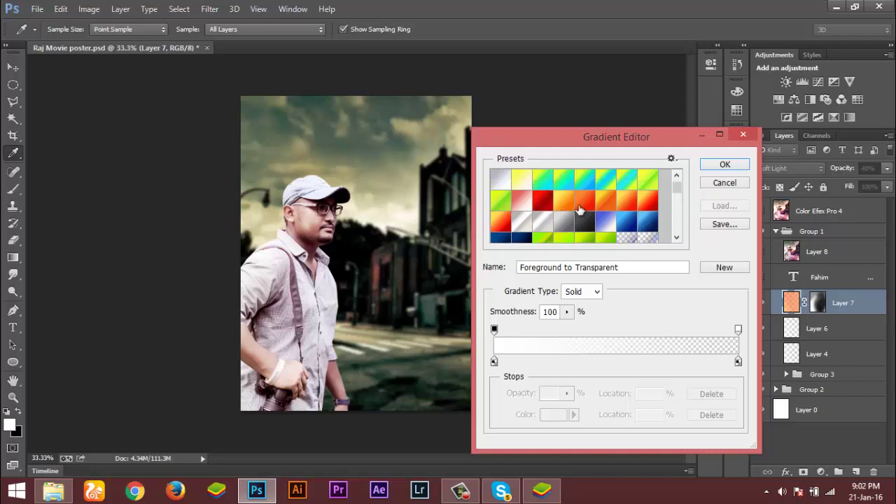
scroll(608, 208, "down", 4)
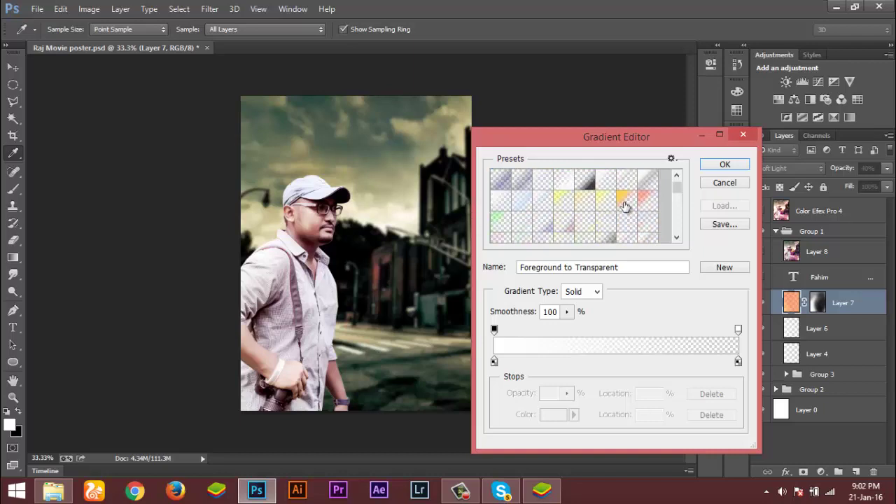
left_click(725, 183)
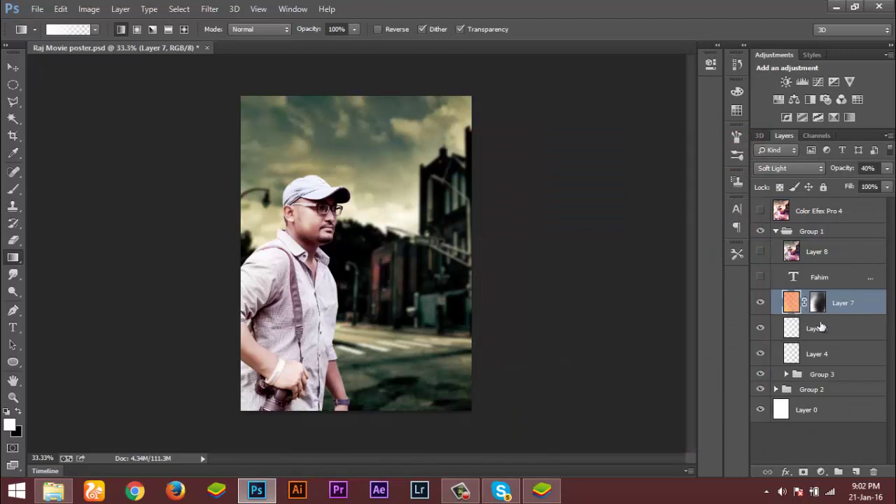
Step: Try adding a second mask to Layer 7 with the Brush tool at 50% opacity, and discard it
left_click(824, 474)
left_click(794, 478)
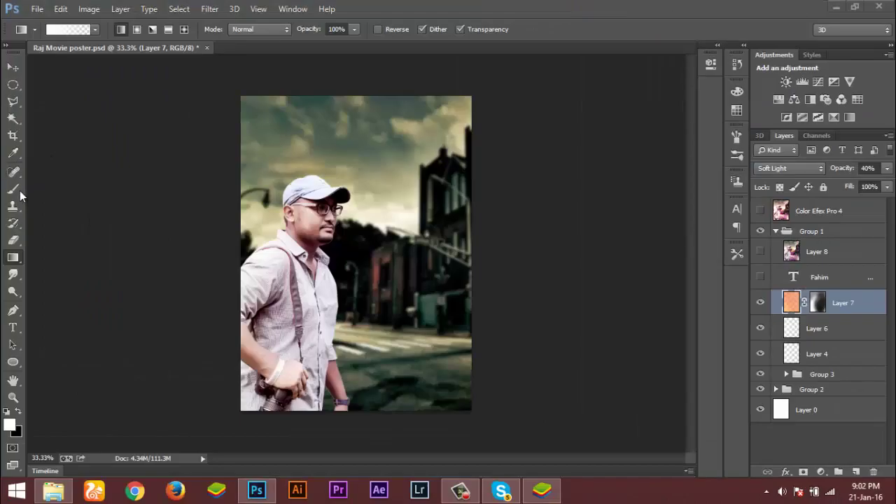
left_click(13, 189)
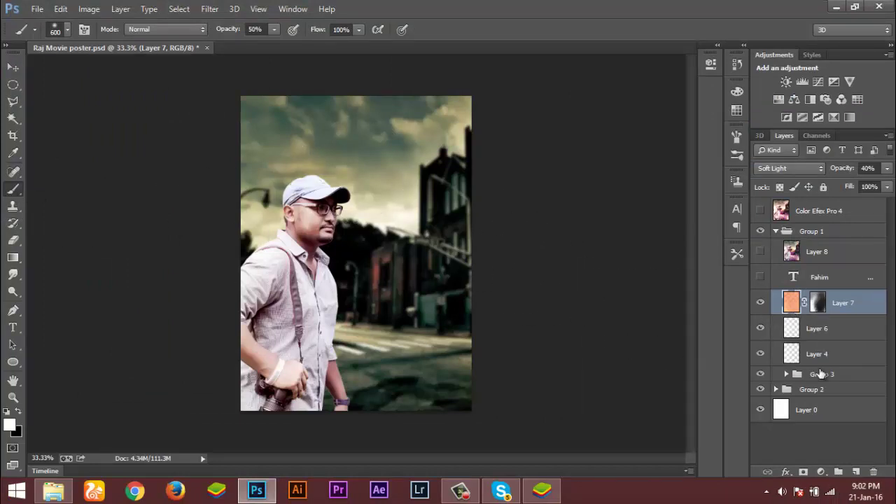
left_click(804, 473)
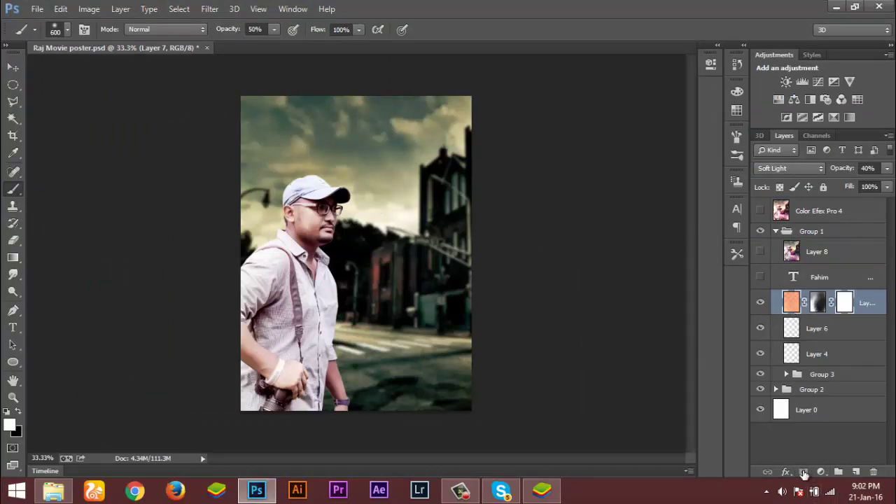
left_click_drag(817, 302, 831, 312)
left_click(824, 302)
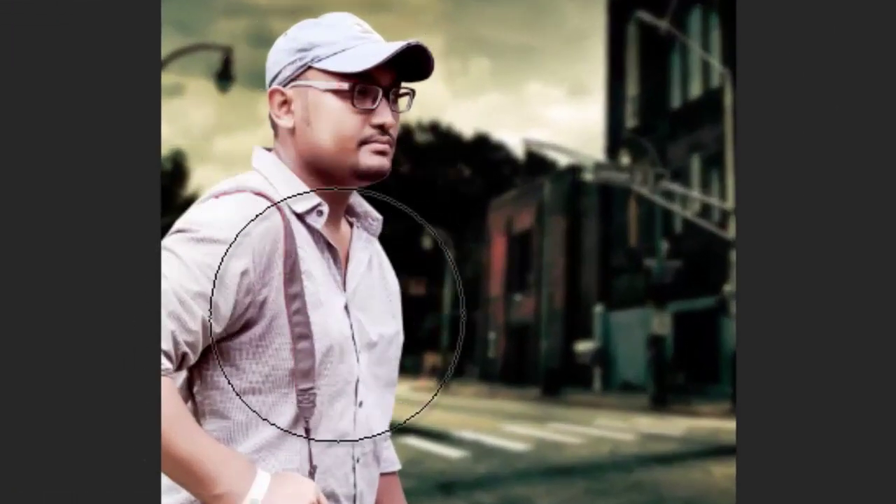
mouse_move(520, 484)
left_mouse_down()
mouse_move(304, 350)
mouse_move(296, 310)
mouse_move(284, 380)
mouse_move(298, 353)
left_mouse_up()
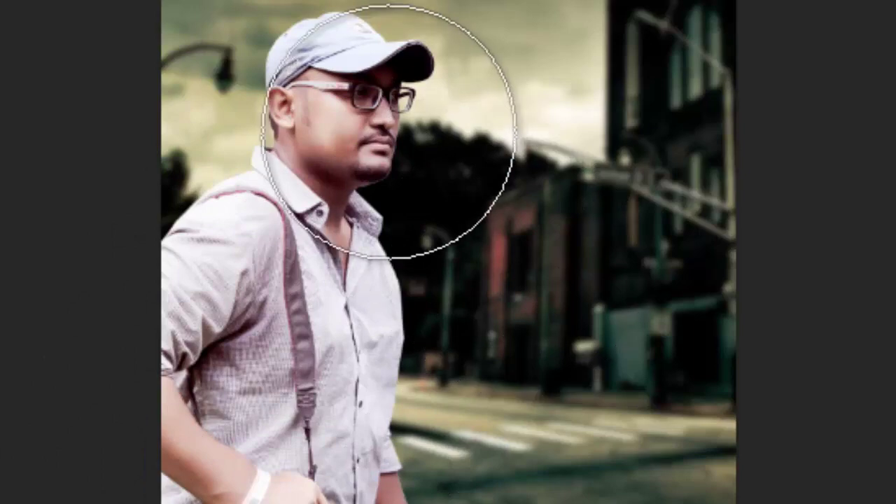
scroll(293, 288, "down", 1)
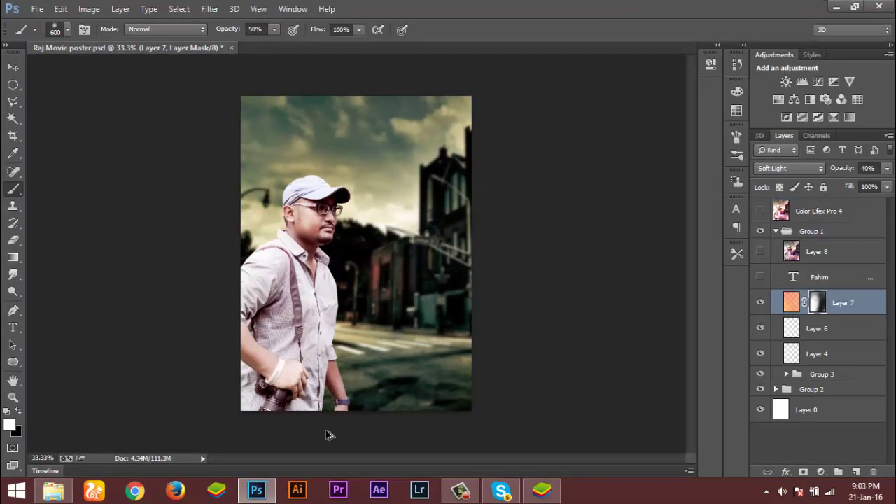
Step: Switch between Layer 6 and Layer 7, and briefly preview the title text layer above them
key("alt+bracketleft")
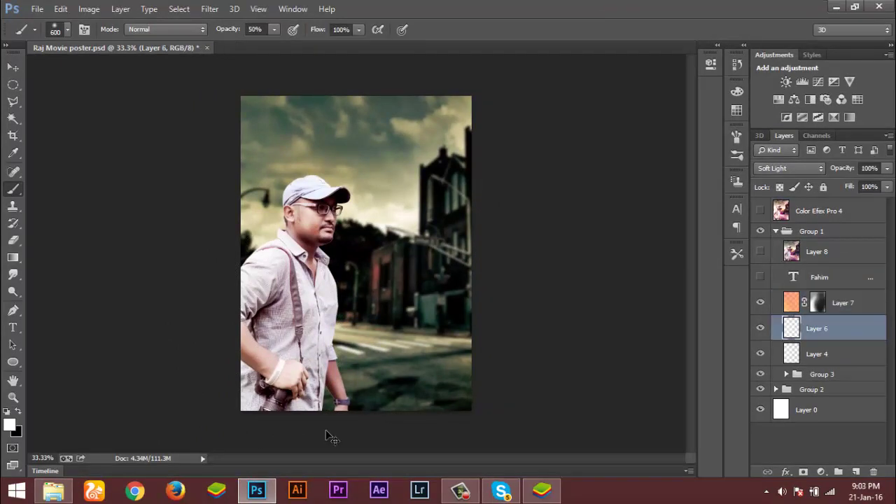
key("alt+bracketright")
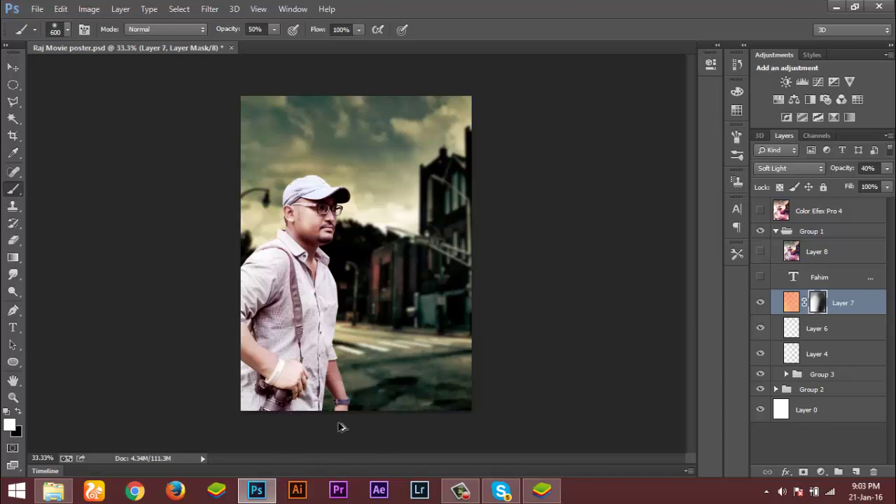
key("alt+bracketleft")
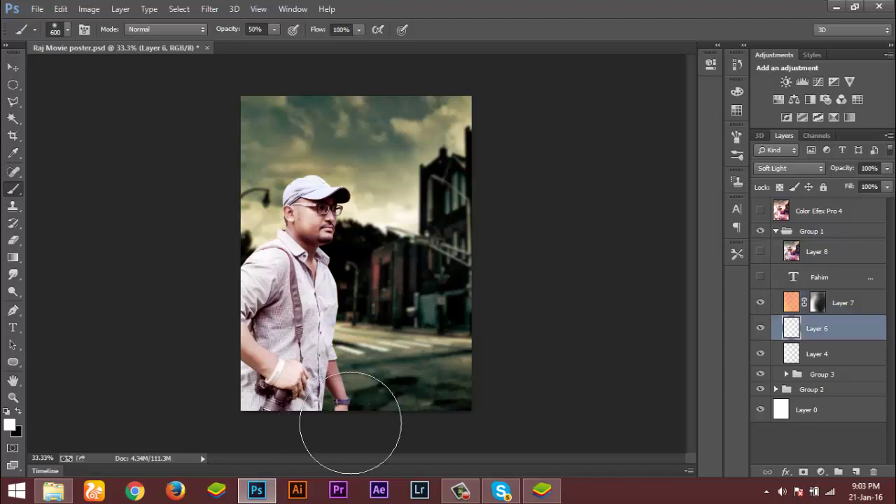
left_click(779, 295)
left_click(761, 276)
left_click(761, 276)
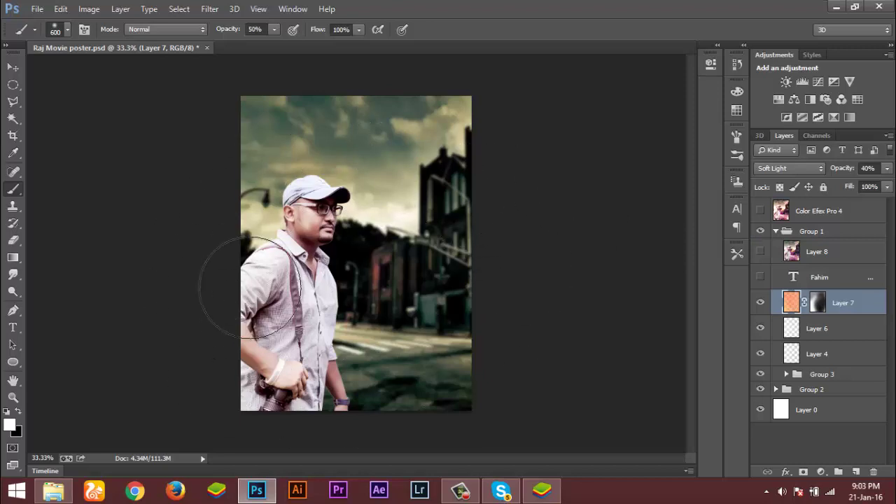
Step: Activate the Move tool and select Group 1, collapsing and re-expanding it
left_click(12, 67)
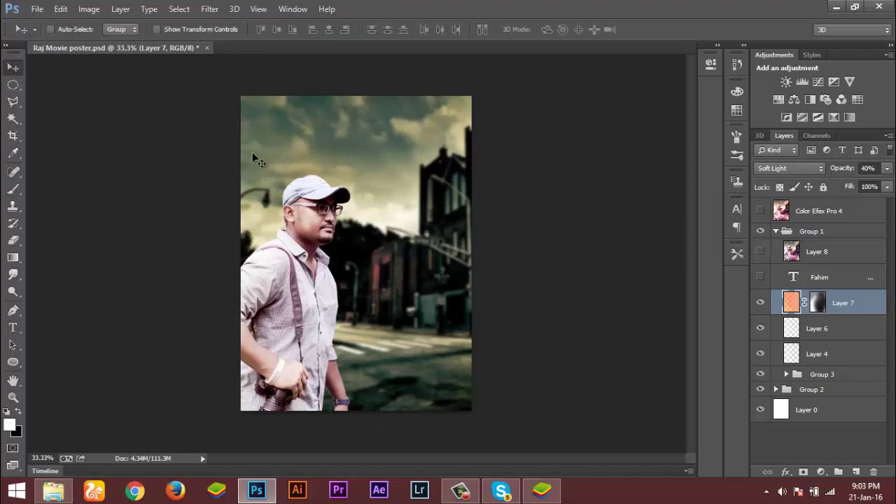
left_click(794, 278)
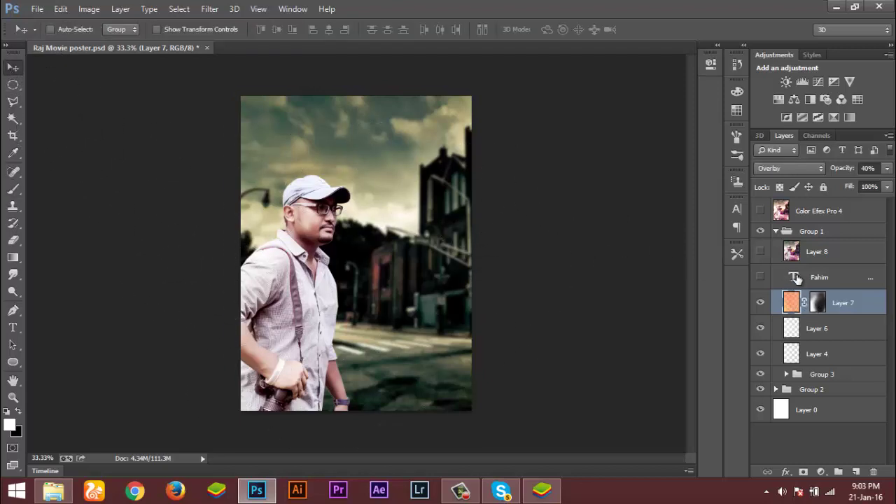
left_click(772, 232)
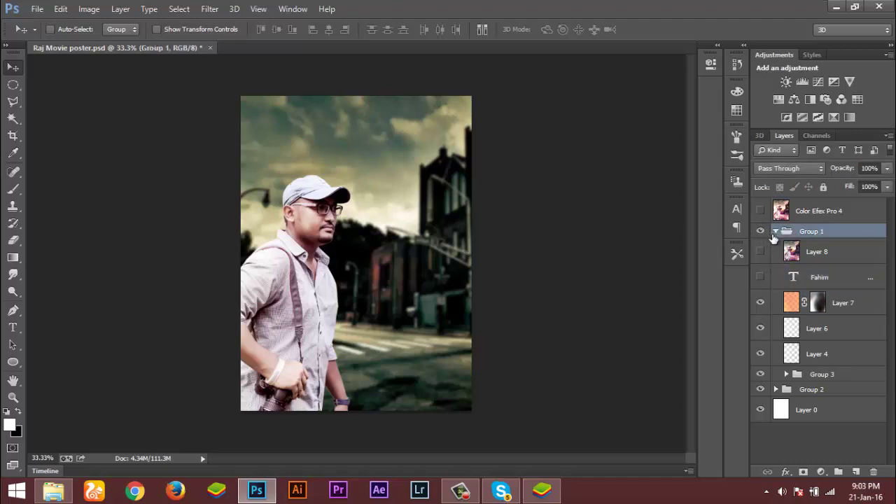
left_click(775, 231)
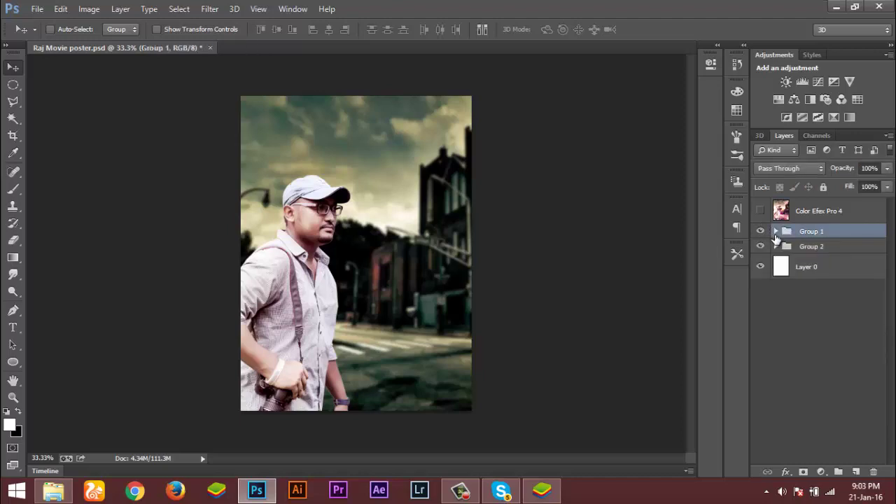
left_click(776, 232)
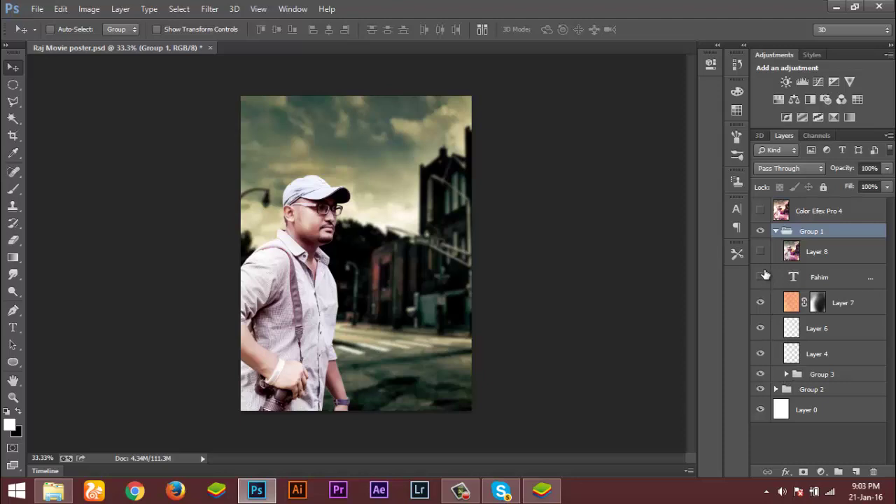
Step: Show Layer 8 to preview the merged poster with its light effects and title, and hide it again
left_click(761, 254)
left_click(761, 254)
left_click(761, 253)
key("ctrl+x")
left_click(779, 258)
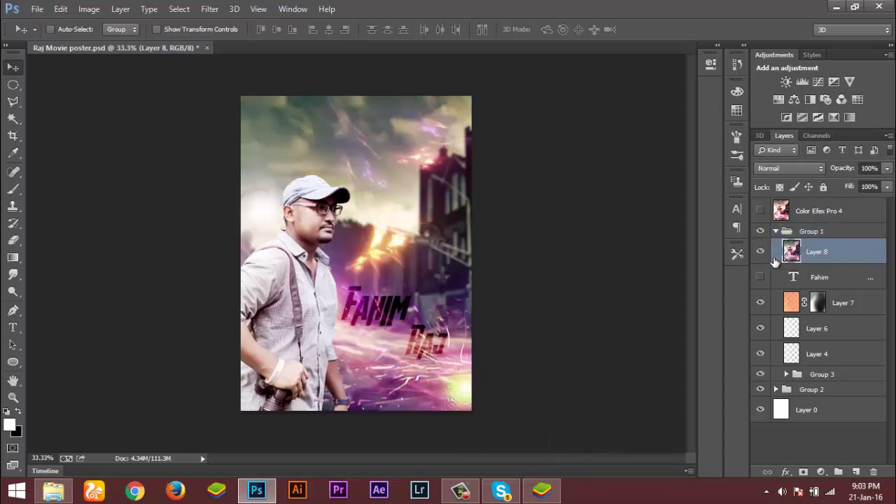
left_click(762, 252)
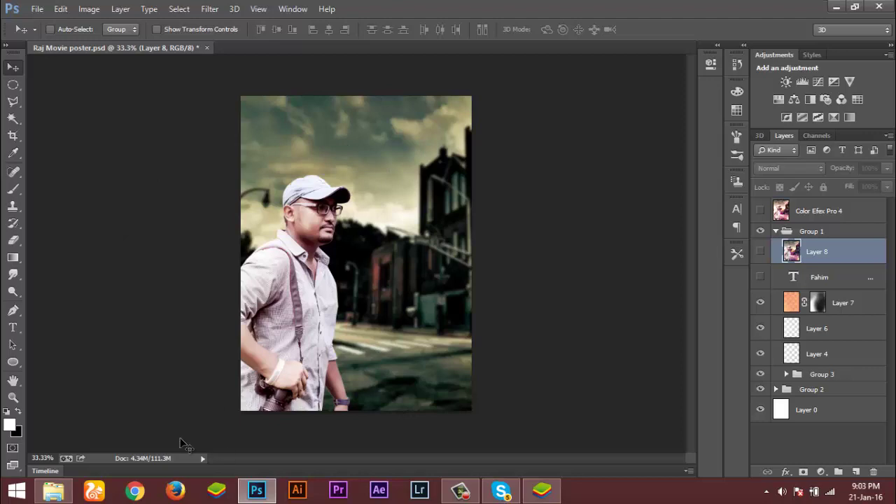
Step: Expand Group 2 and show the Fractal Types (1) spark layer clipped to the street background
left_click(776, 390)
scroll(810, 404, "down", 3)
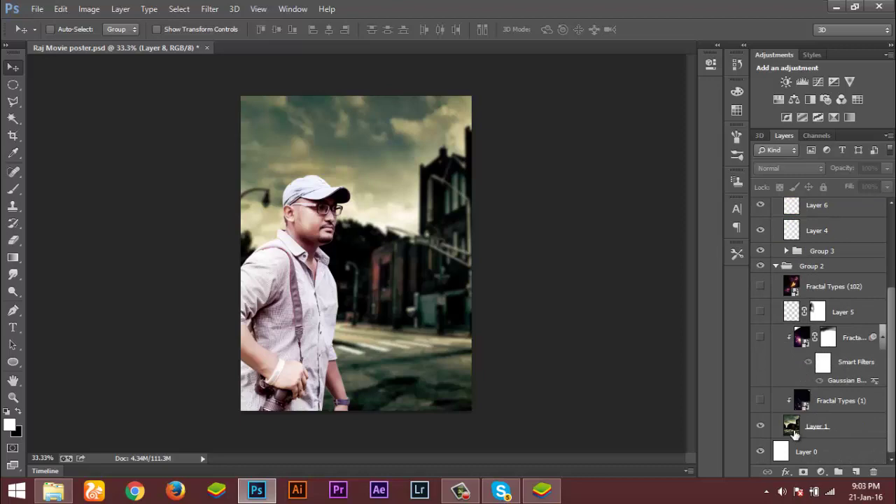
left_click(794, 430)
left_click(802, 404)
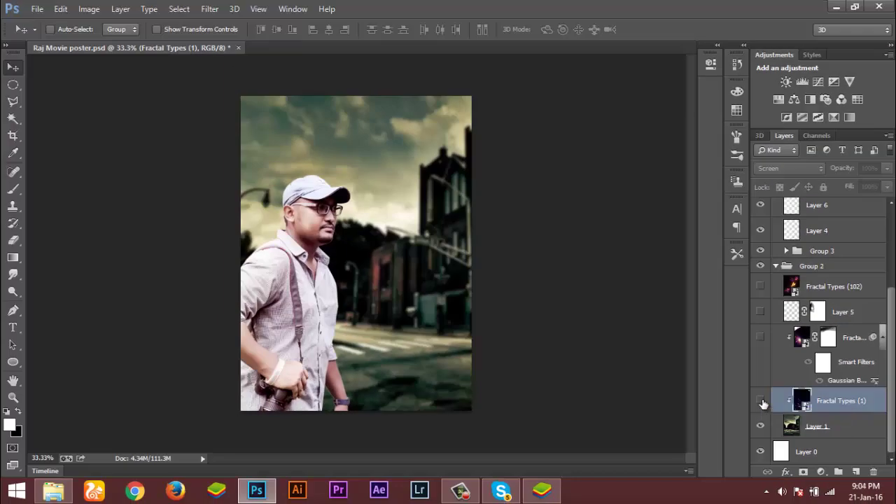
left_click(762, 401)
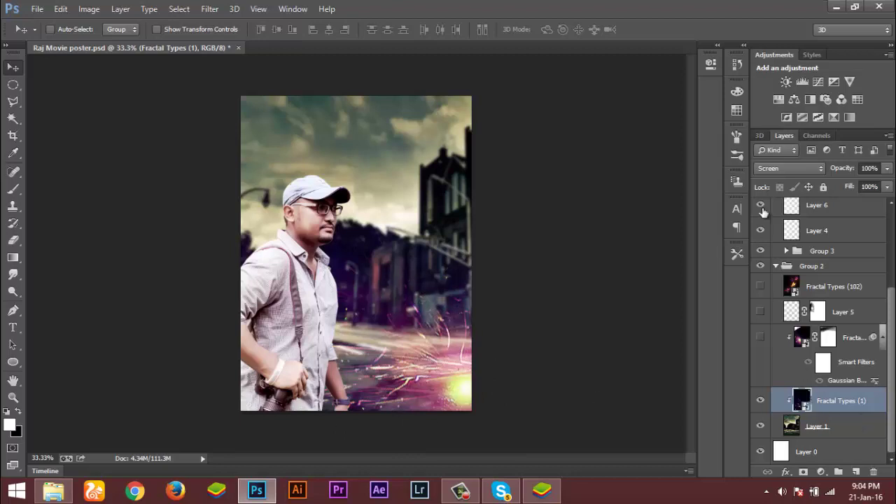
Step: Compare Fractal Types (1) in Normal blend mode and set it back to Screen
left_click(771, 169)
left_click(791, 8)
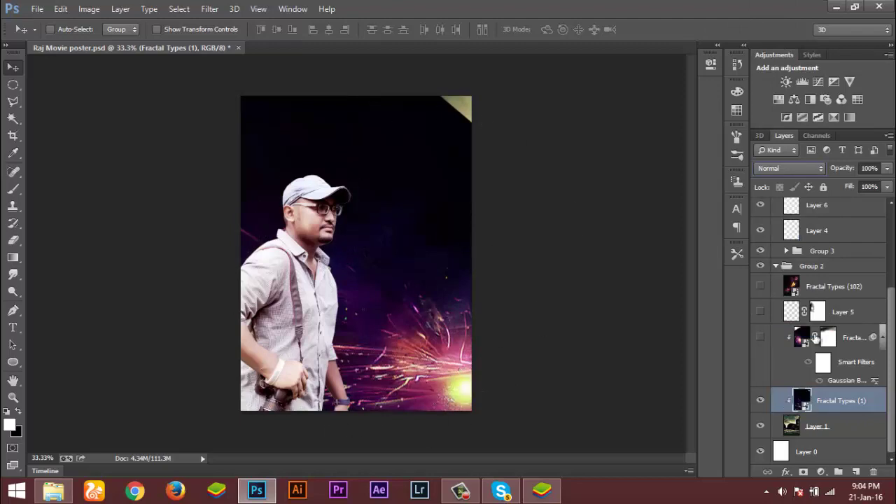
left_click(803, 169)
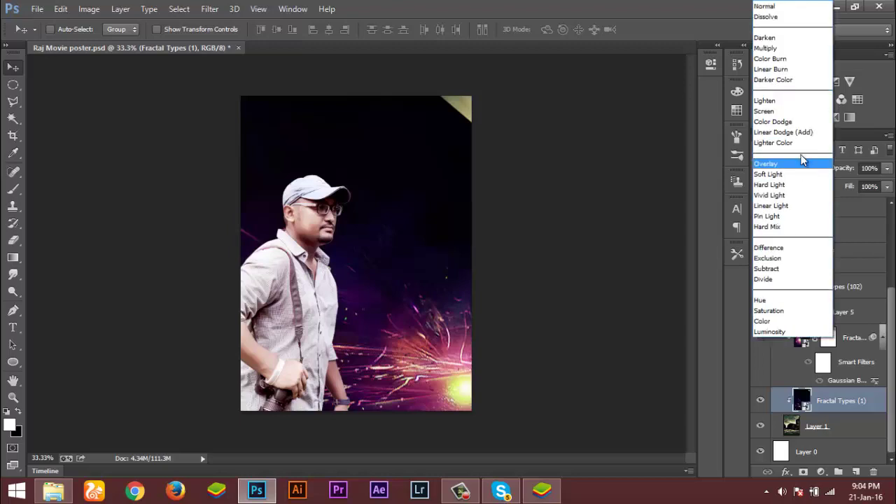
left_click(764, 111)
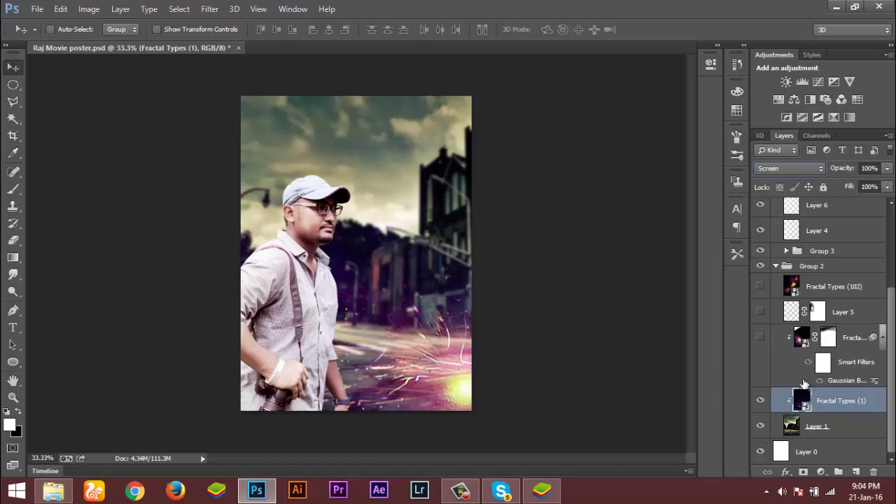
Step: Show the masked Fractal Types (1) copy layer, compare it in Normal blend mode and set it back to Screen
left_click(800, 339)
left_click(762, 339)
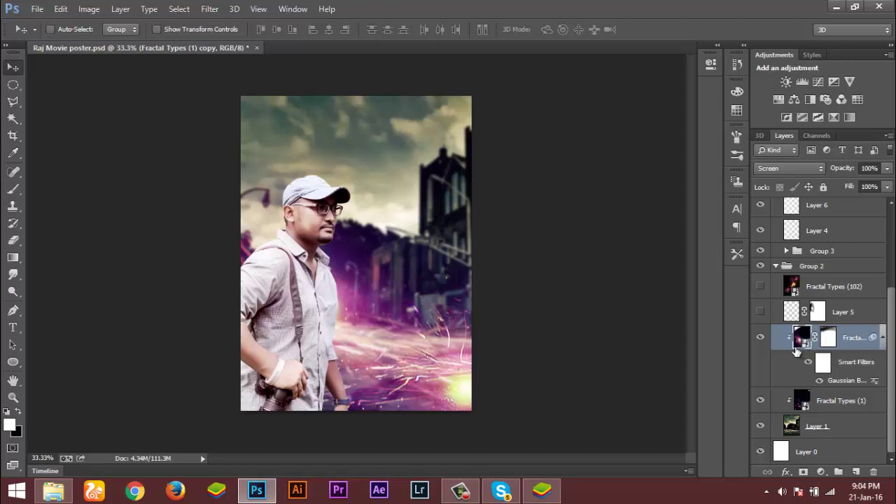
left_click(779, 168)
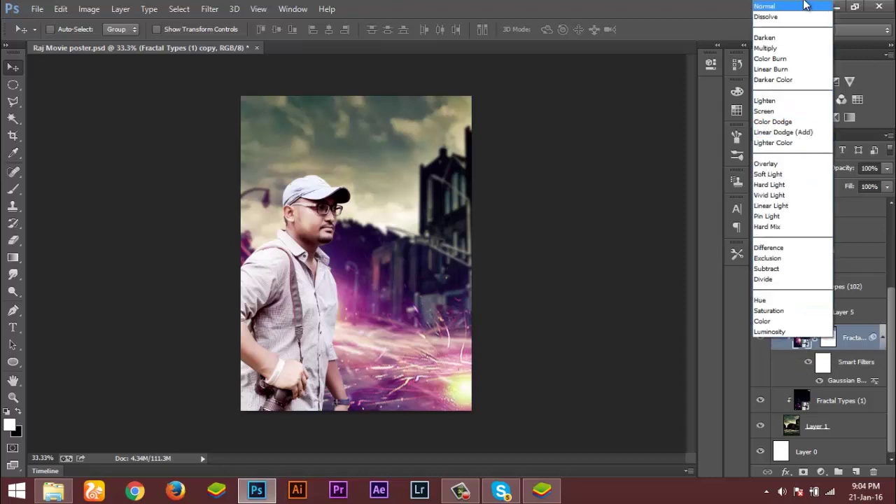
left_click(804, 7)
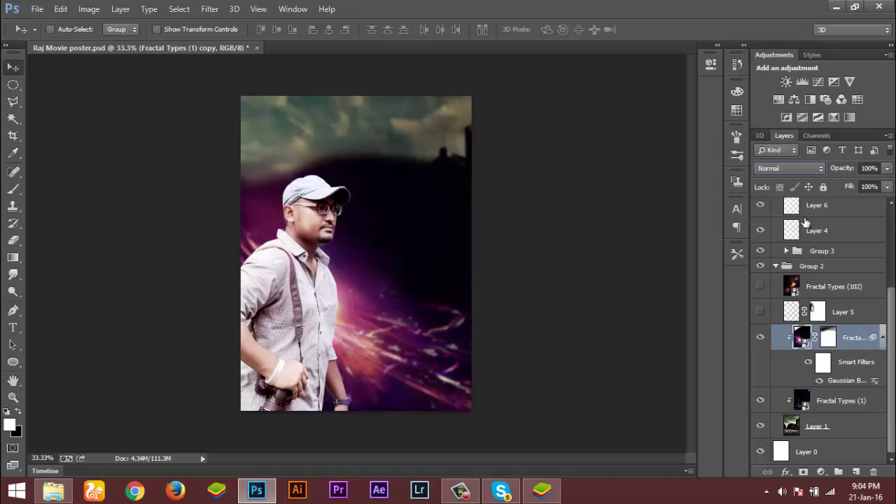
left_click(794, 168)
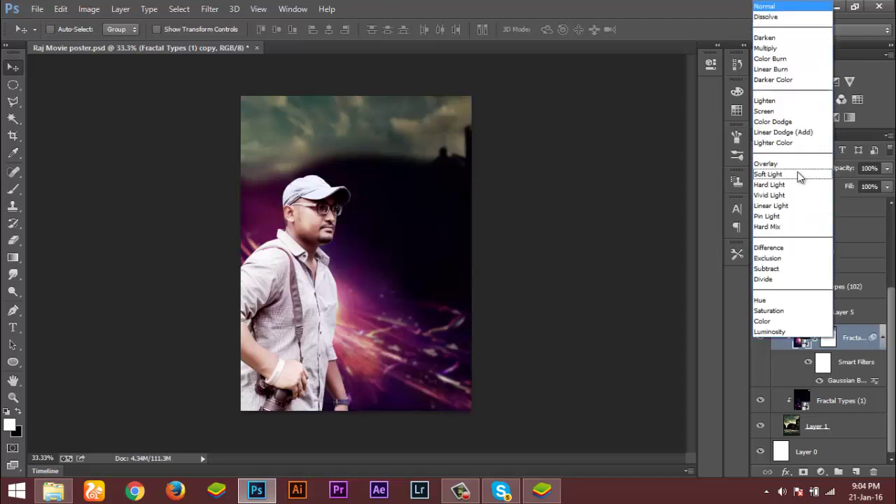
left_click(773, 112)
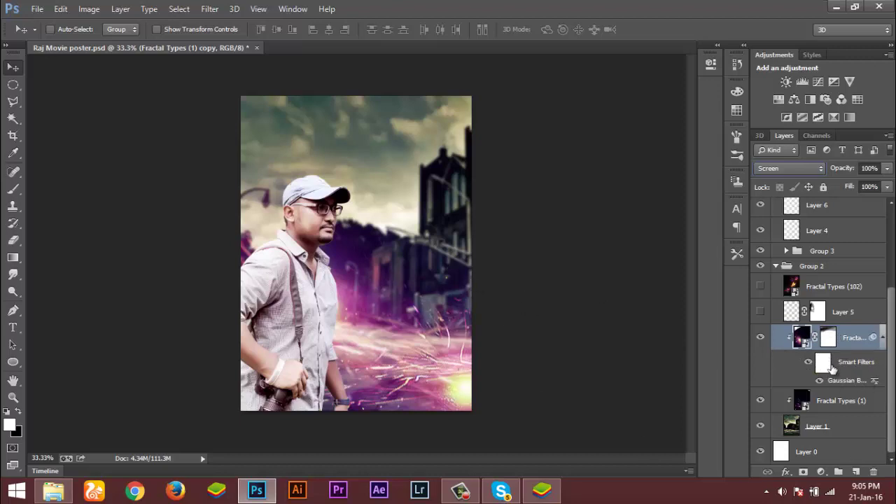
Step: Check the Gaussian Blur smart filter radius on the Fractal Types (1) copy layer without changing it
double_click(854, 380)
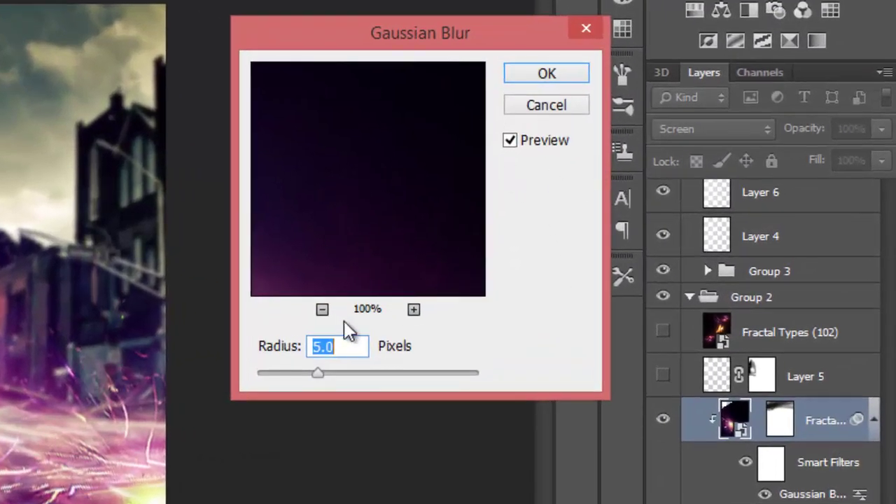
left_click(558, 107)
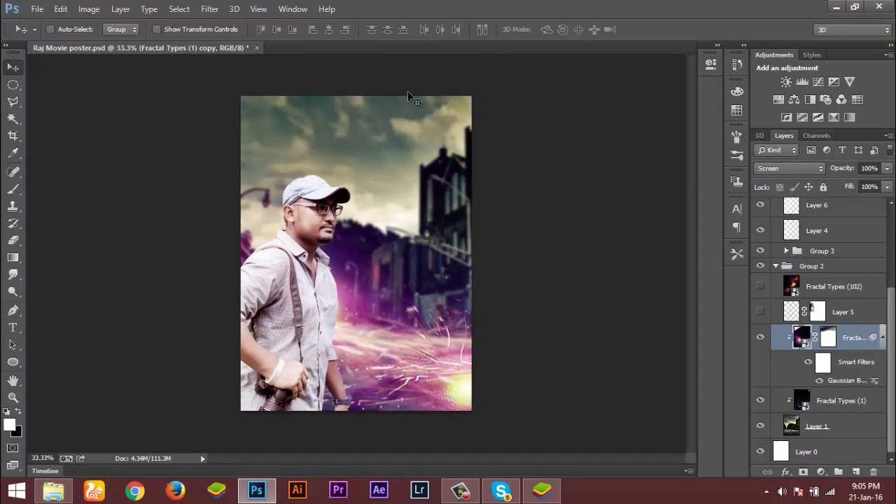
Step: Select Layer 5 and show its masked white glow behind the man
left_click(793, 311)
left_click(761, 311)
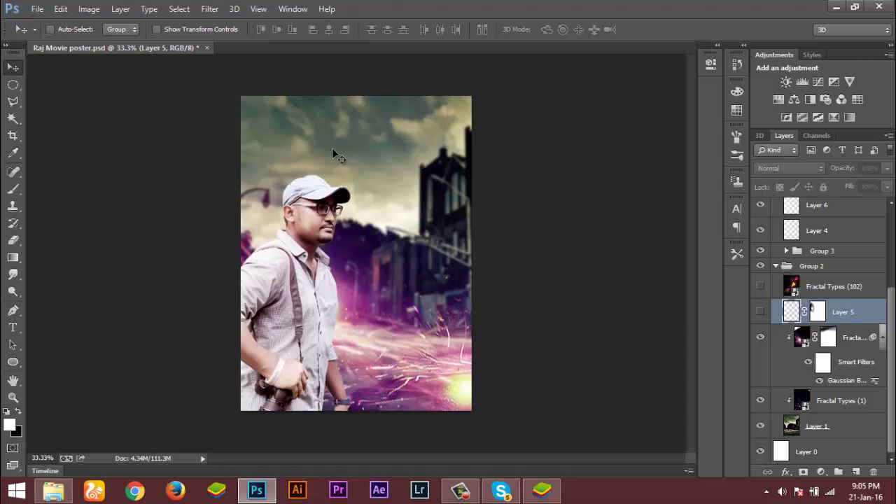
left_click(759, 310)
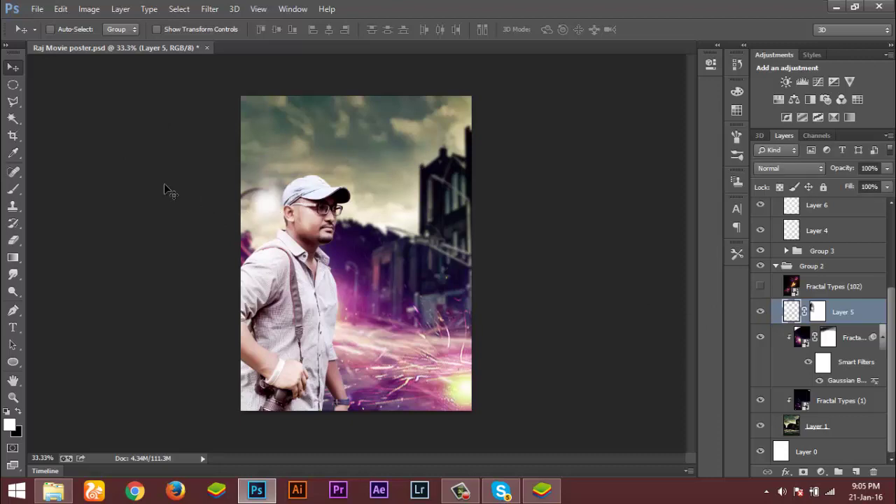
Step: Try painting a soft white glow in the sky on Layer 5 with a 600 px brush at 50% opacity, and undo the strokes
left_click(12, 189)
left_click(360, 144)
left_click(357, 139)
left_click(344, 139)
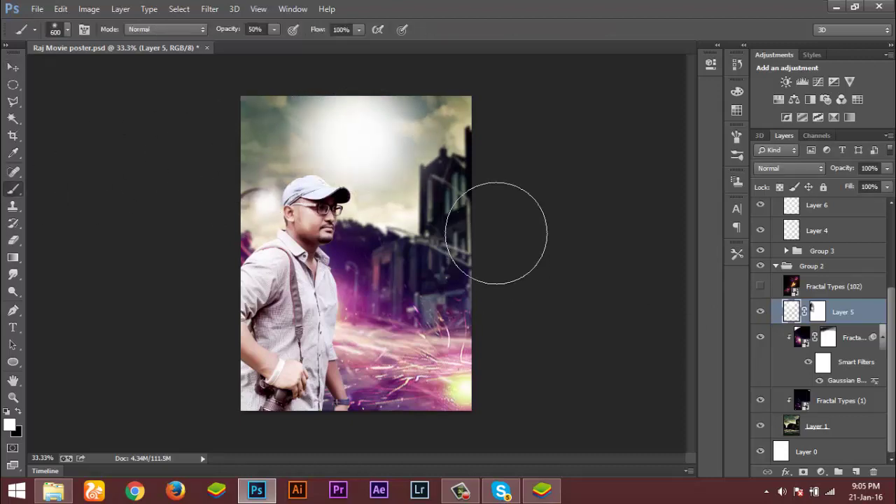
key("ctrl+alt+z")
key("ctrl+alt+z")
key("ctrl+alt+z")
key("ctrl+alt+z")
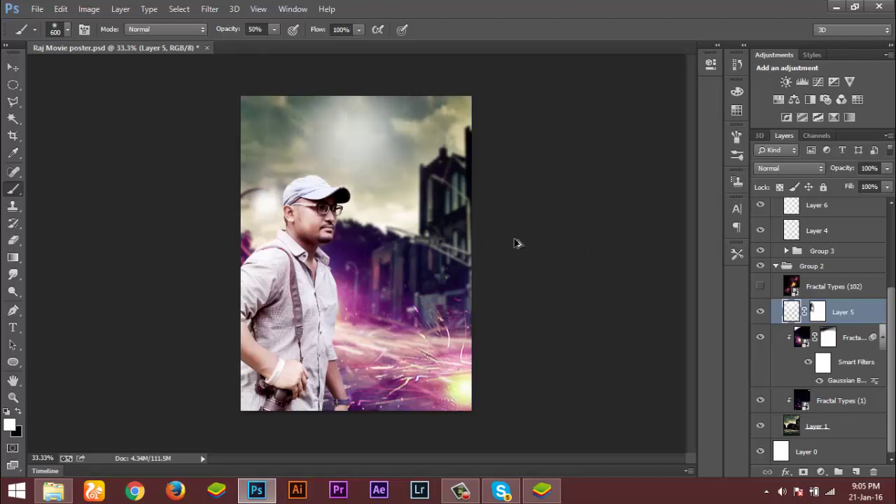
key("ctrl+alt+z")
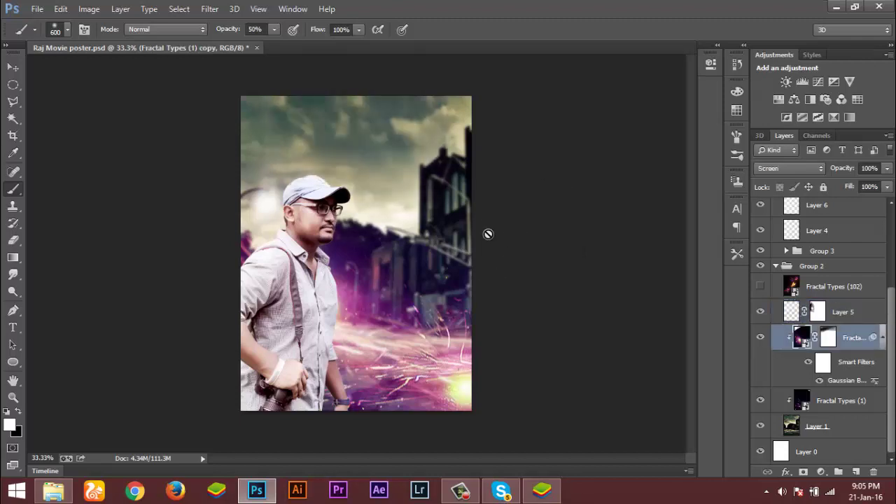
Step: Select Layer 5 and compare the poster with and without its white glow, leaving the layer shown
left_click(789, 317)
left_click(760, 311)
left_click(760, 312)
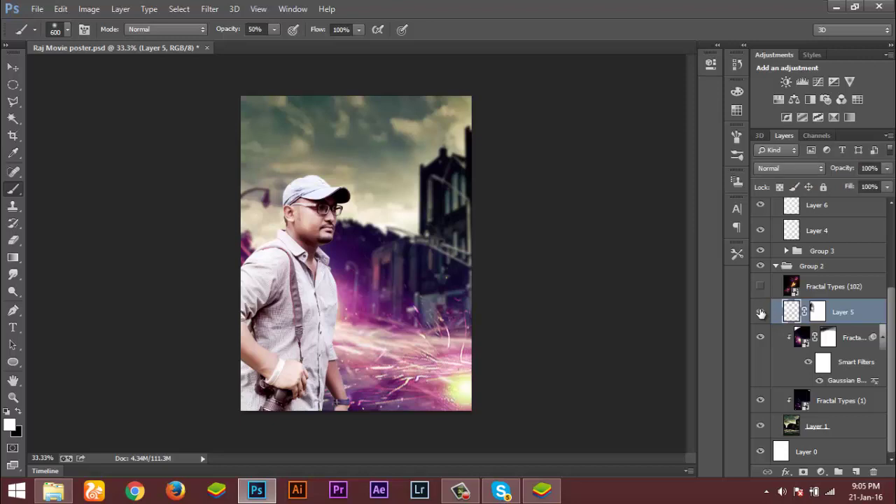
left_click(761, 312)
left_click(762, 312)
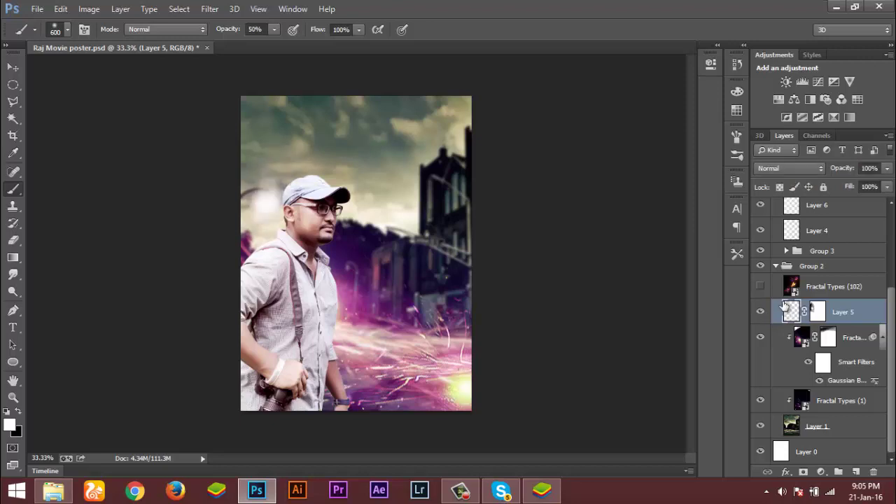
Step: Show the Fractal Types (102) light effect over the street background and select its layer
left_click(763, 287)
left_click(762, 287)
left_click(761, 287)
left_click(787, 288)
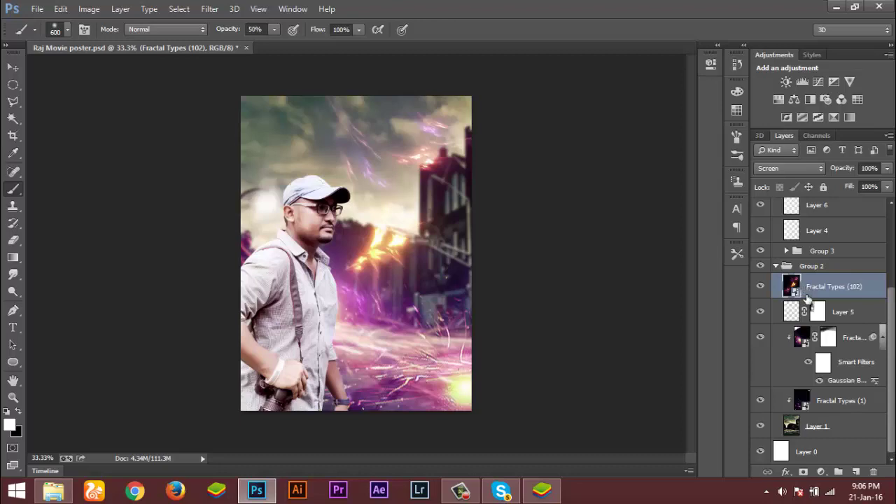
Step: Try moving the Fractal Types (1) sparks up toward the man with the Move tool, and undo the move
left_click(803, 389)
left_click(803, 402)
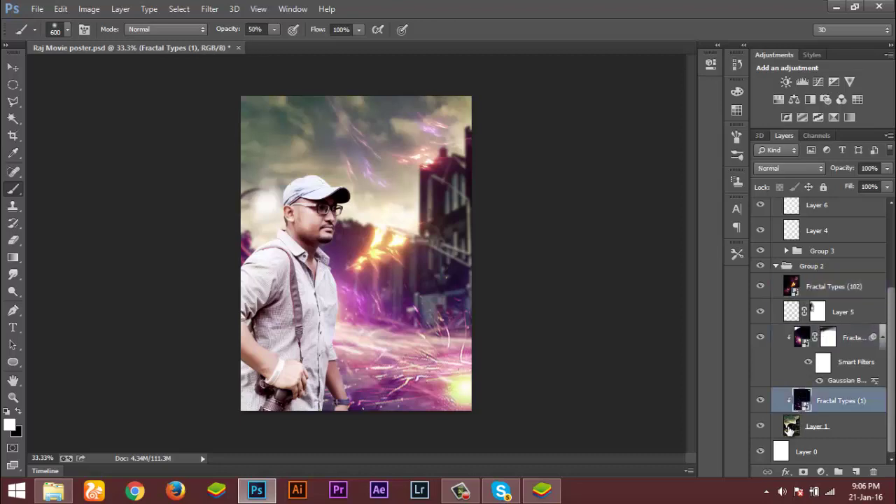
left_click(790, 426)
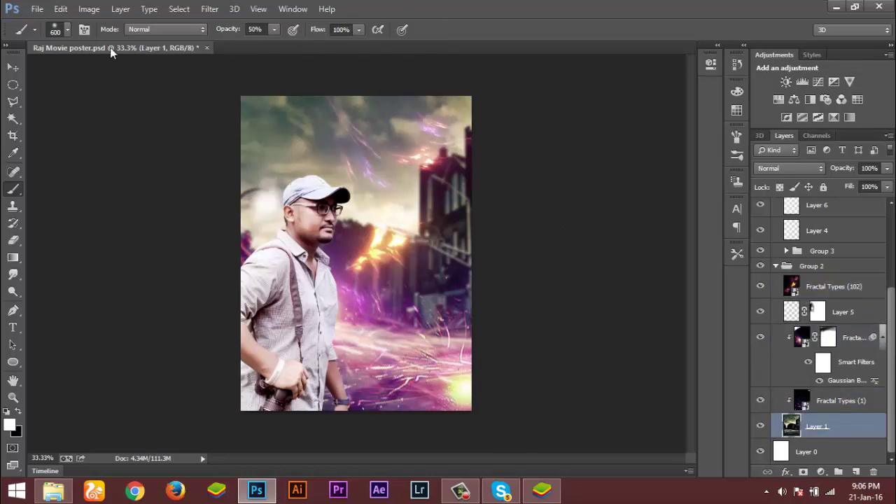
left_click(13, 67)
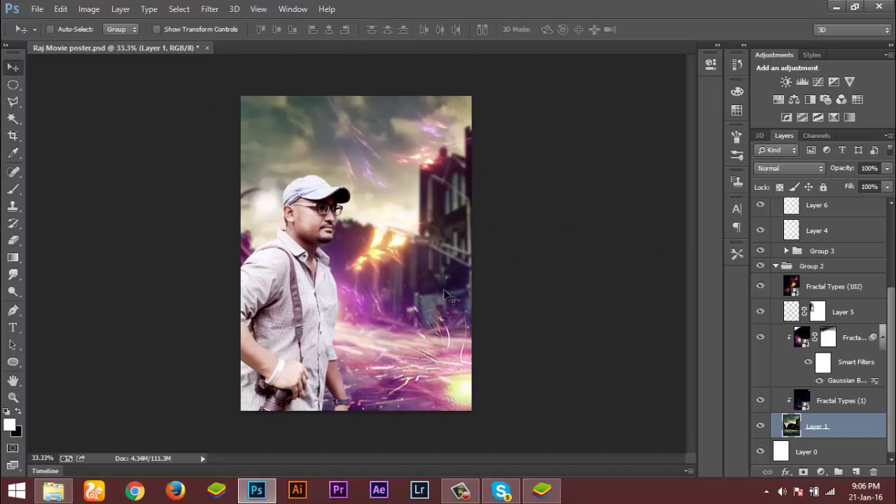
left_click(802, 406)
left_click_drag(473, 352, 323, 307)
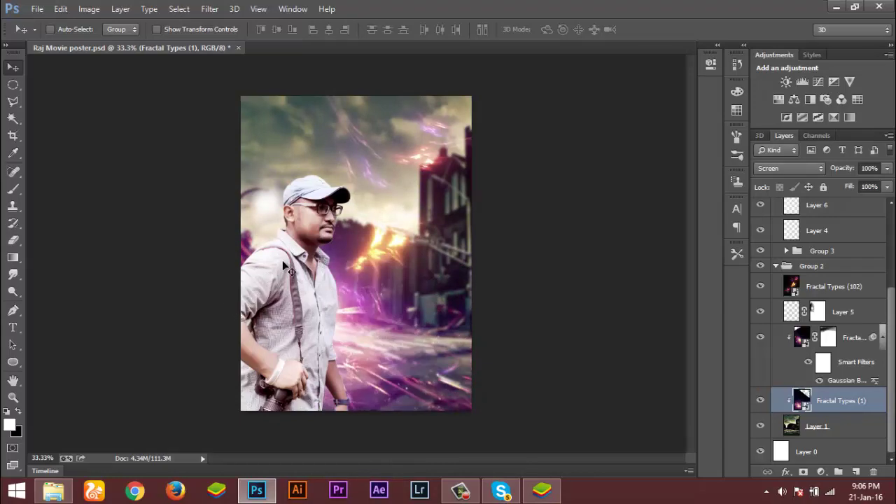
key("ctrl+z")
Step: Hide and show Group 2 and Group 3 to compare the background and the man, and collapse Group 2
left_click(790, 382)
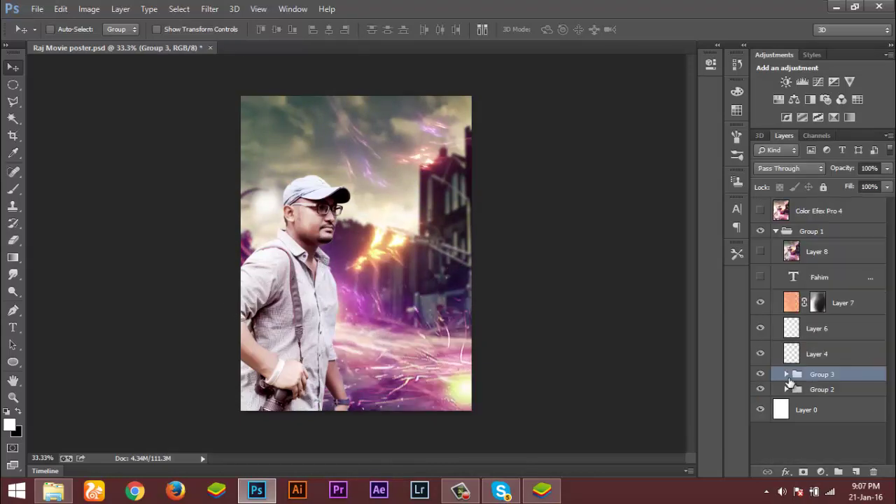
left_click(785, 298)
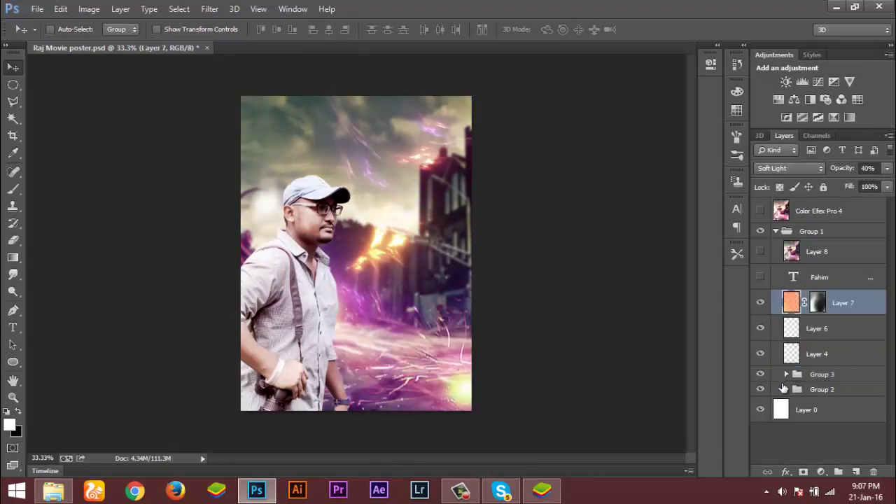
left_click(785, 377)
left_click(786, 389)
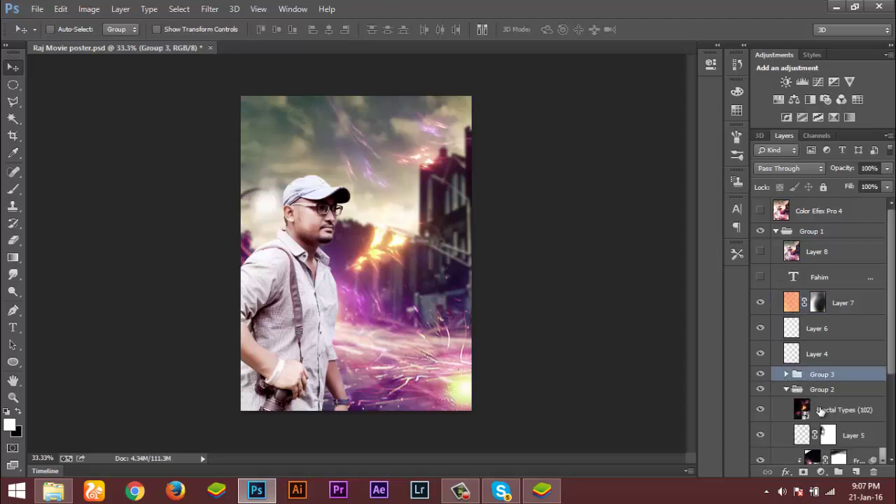
left_click(779, 390)
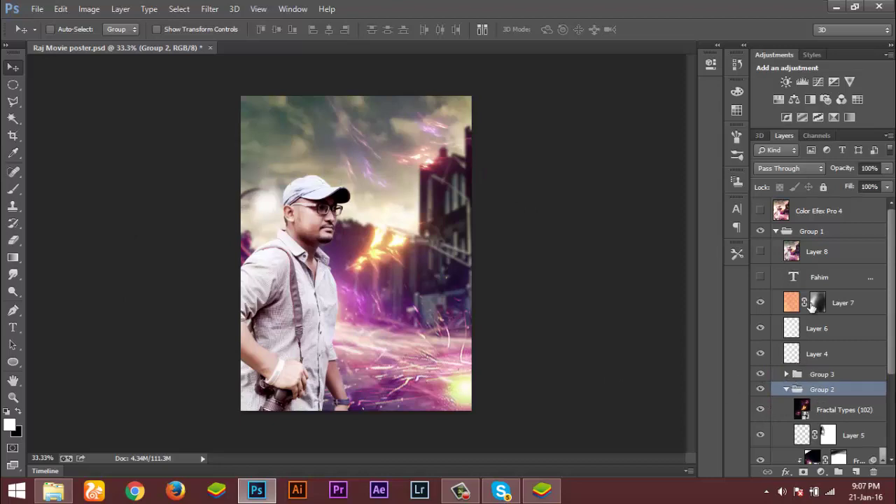
left_click(763, 389)
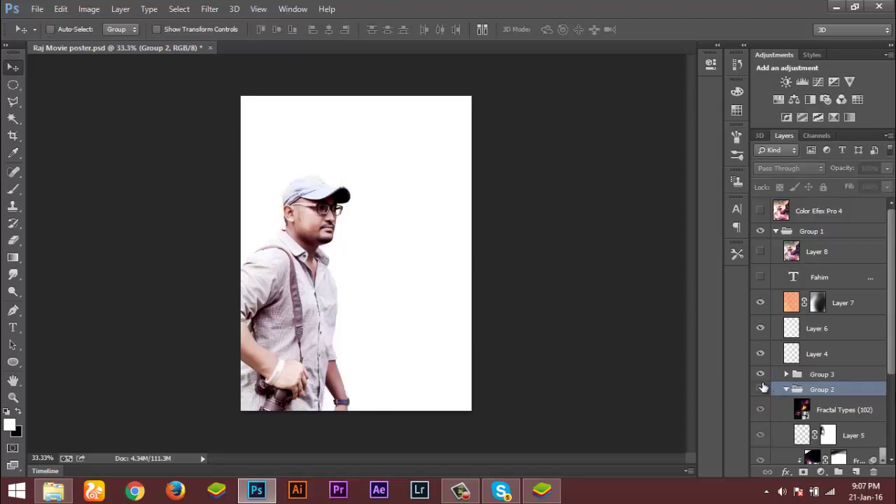
left_click(761, 376)
left_click(762, 376)
left_click(761, 389)
left_click(786, 390)
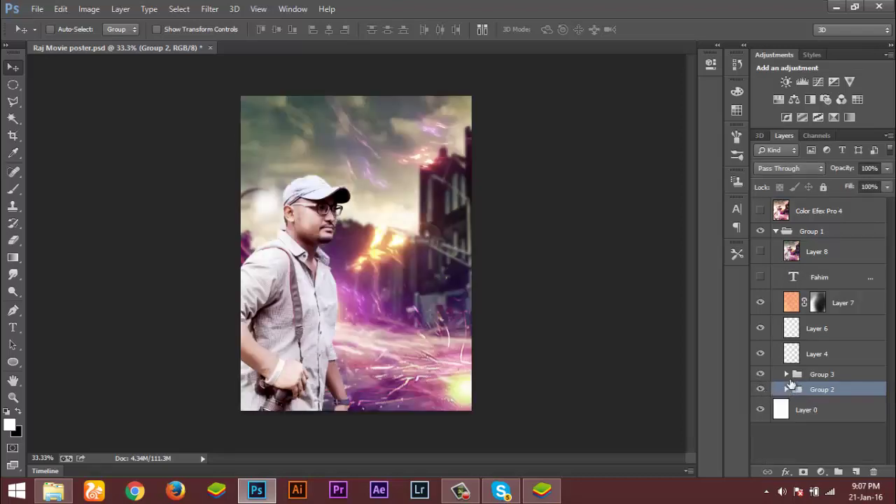
Step: Show the Overlay title text layer beside the man and select it
left_click(761, 280)
left_click(762, 280)
left_click(761, 280)
left_click(788, 285)
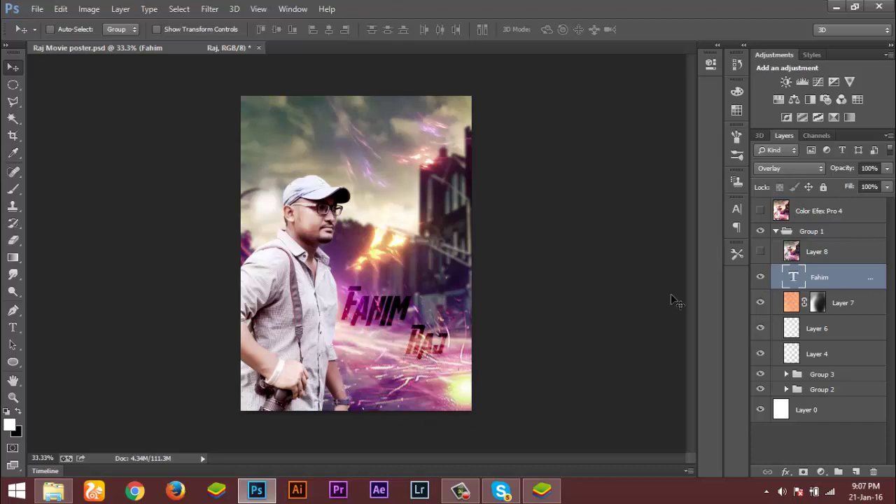
Step: Try Apply Image on a new layer above Layer 8 with the Merged layer, RGB channel, Multiply blending and 100% opacity, and delete that layer
left_click(795, 253)
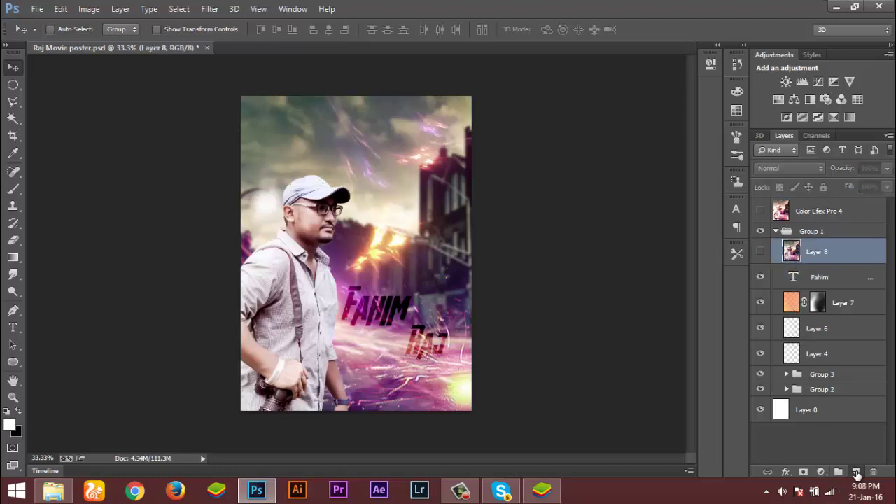
left_click(856, 472)
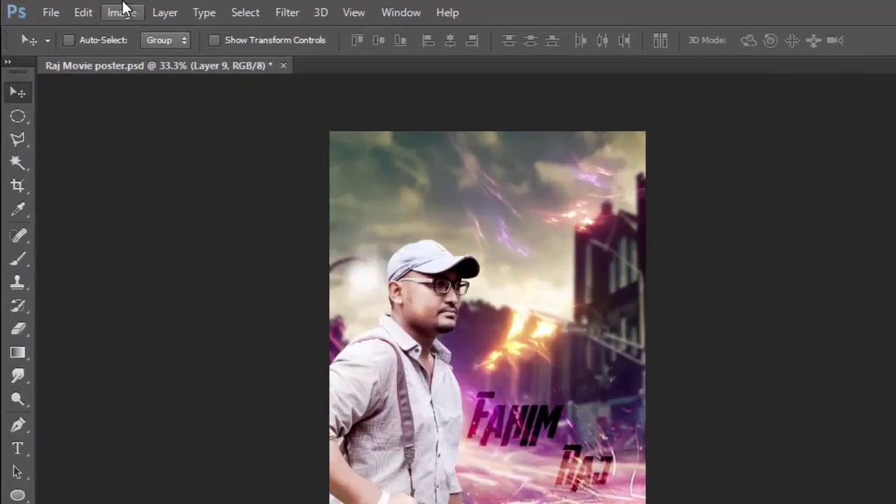
left_click(89, 9)
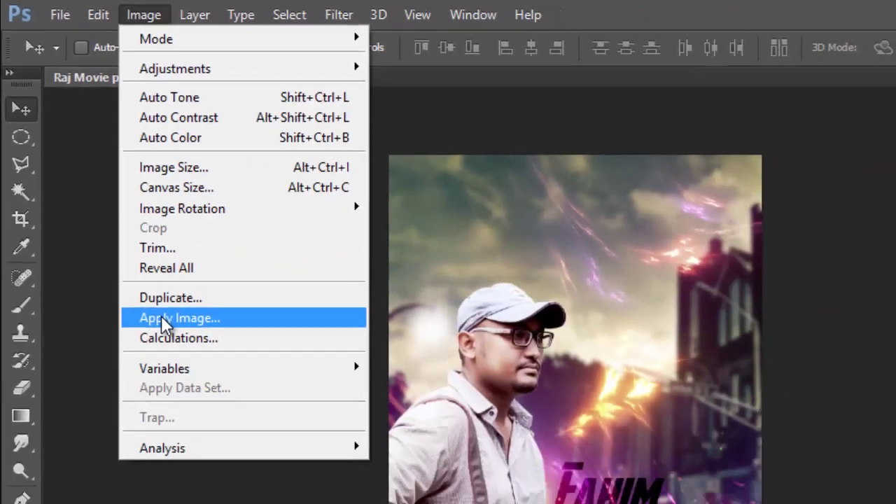
left_click(232, 439)
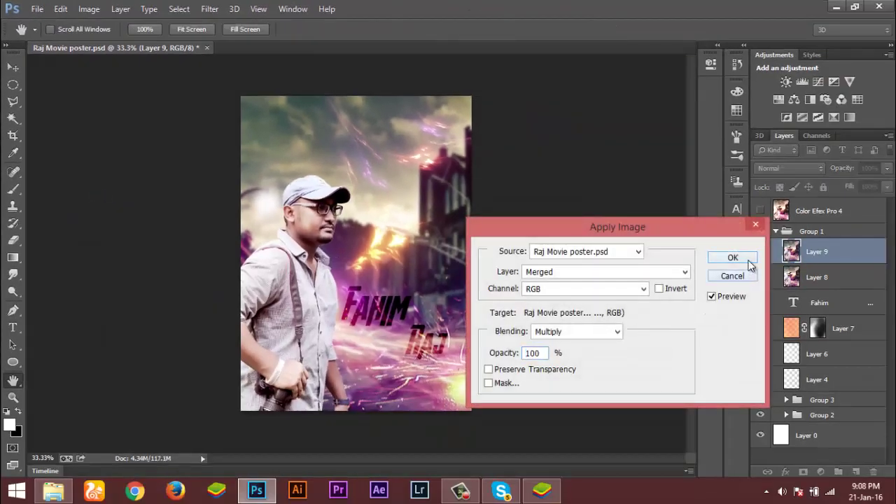
left_click(734, 258)
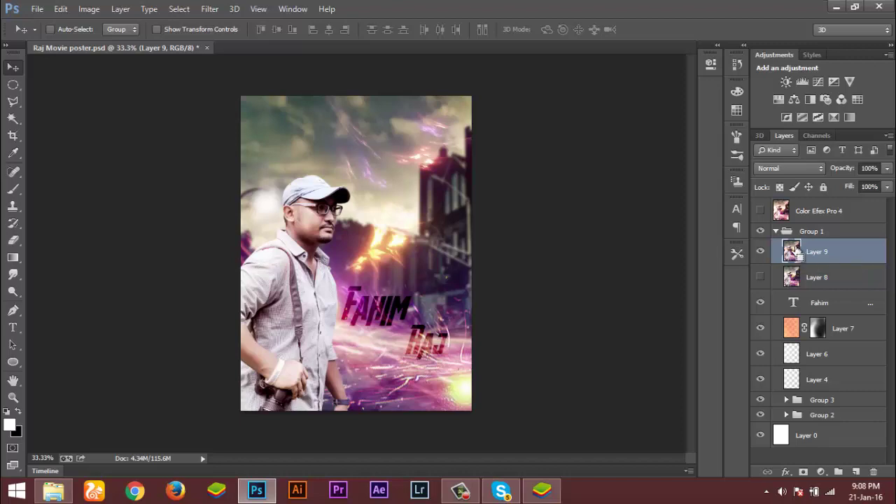
key("Delete")
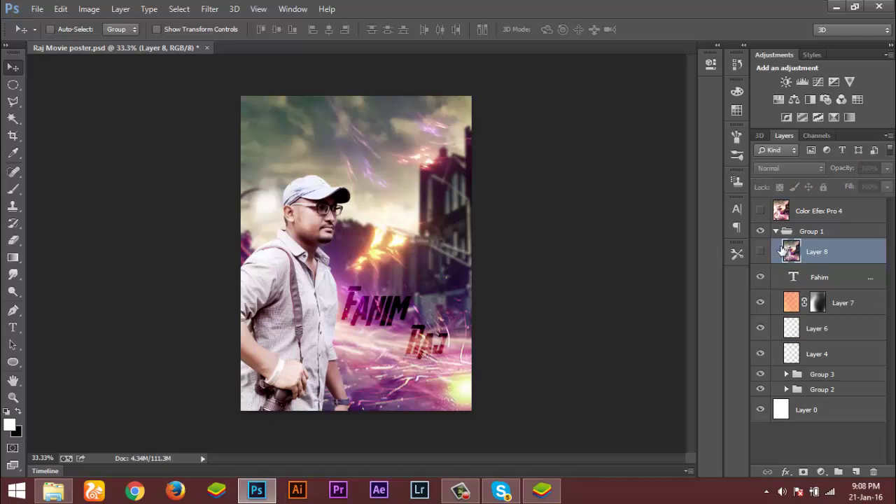
Step: Compare the poster with Layer 8 hidden and shown, leaving Layer 8 visible
left_click(761, 252)
left_click(762, 252)
left_click(762, 253)
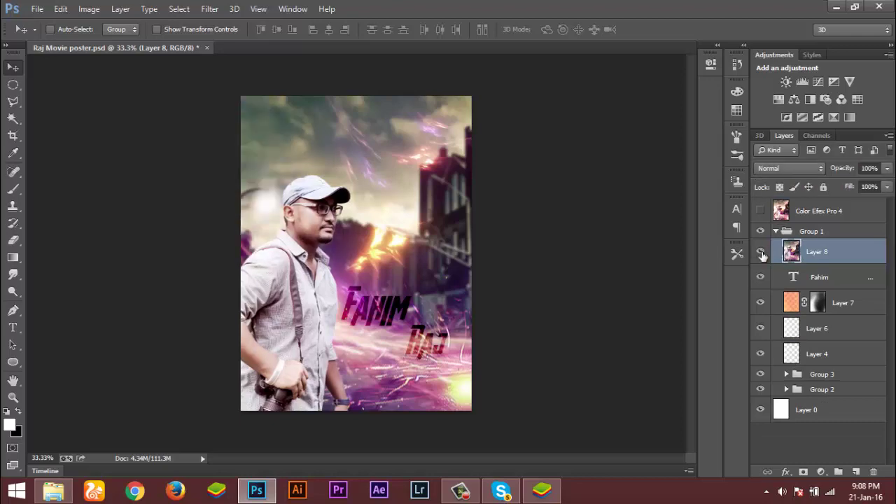
left_click(762, 254)
left_click(762, 253)
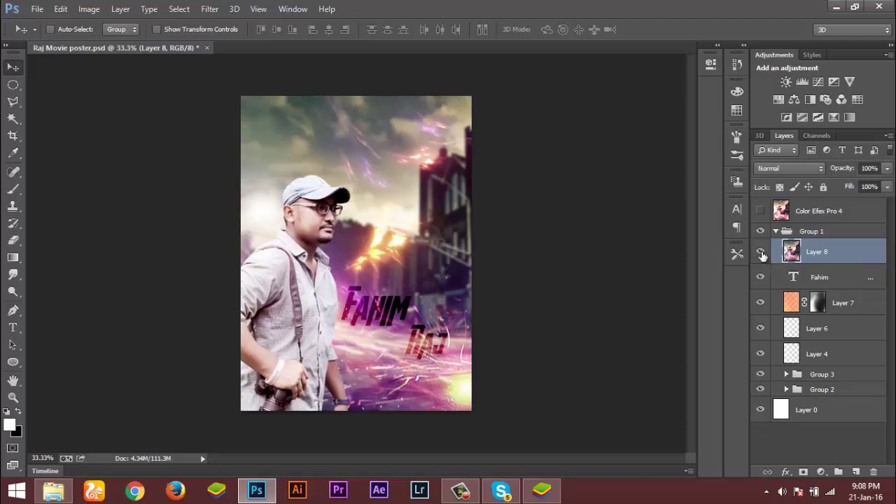
left_click(762, 254)
left_click(762, 253)
left_click(765, 258)
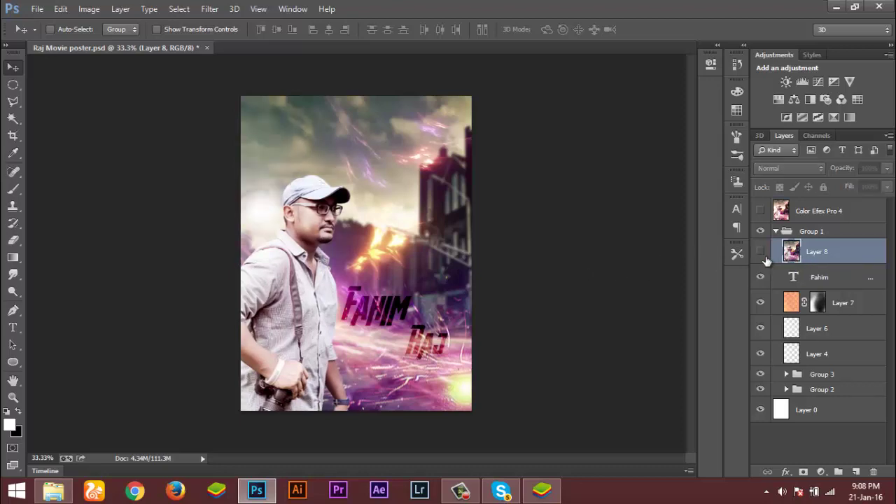
left_click(762, 253)
Step: Collapse Group 1 and preview the poster with and without the Color Efex Pro 4 layer
left_click(787, 234)
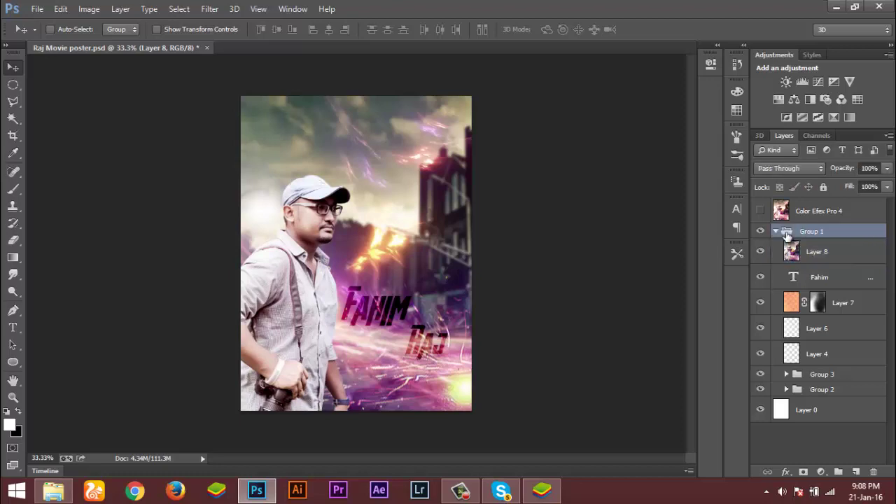
left_click(776, 231)
left_click(761, 211)
left_click(761, 211)
left_click(761, 211)
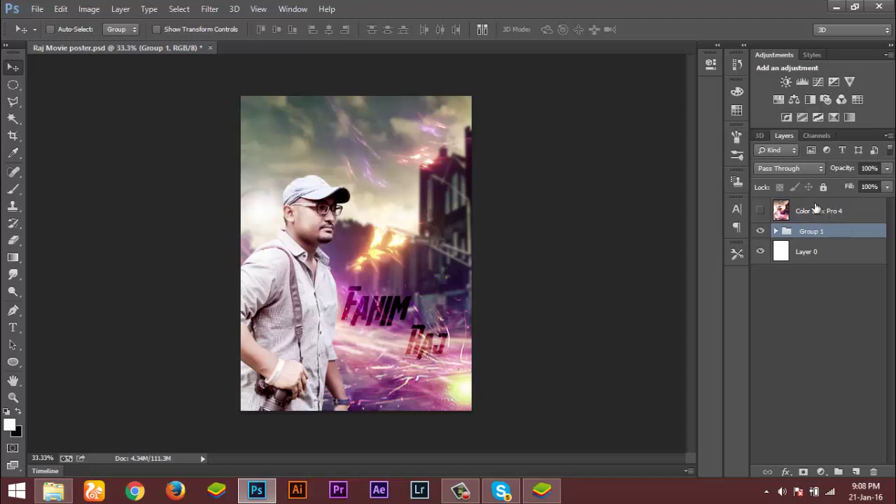
Step: Show and select the Color Efex Pro 4 layer, and locate the Color Efex Pro 4 filter in the Nik Collection
left_click(209, 8)
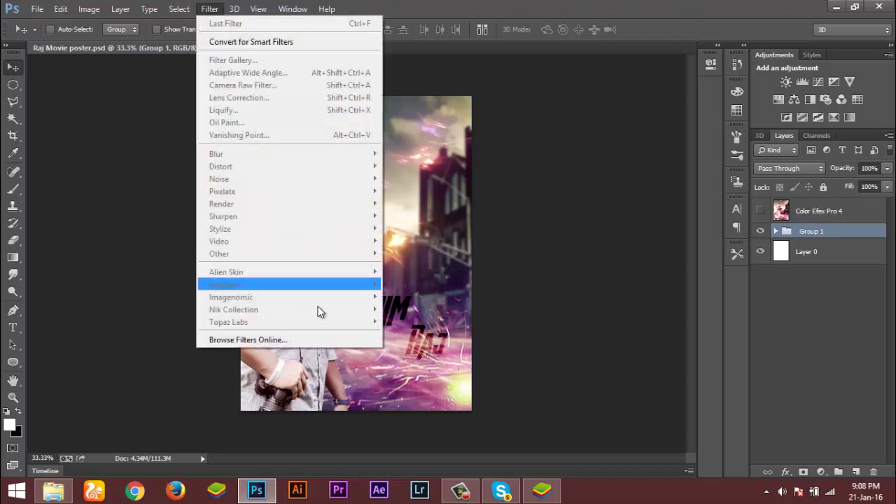
left_click(812, 217)
left_click(761, 210)
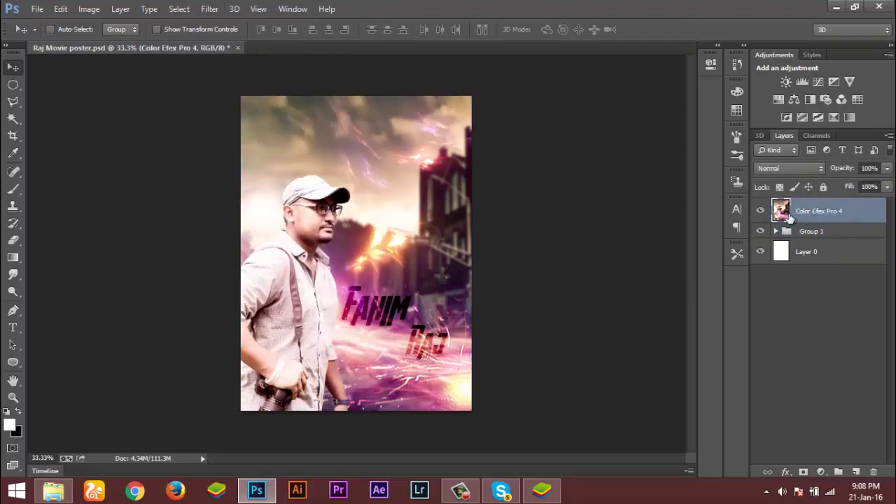
left_click(214, 8)
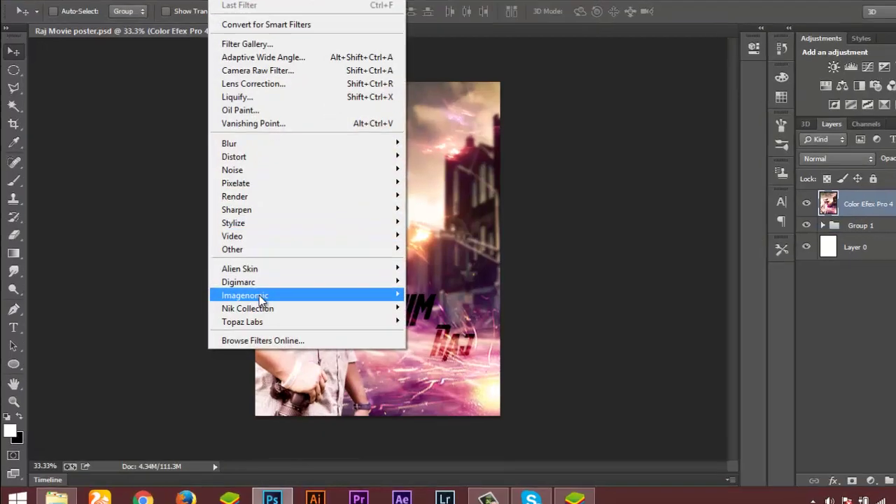
mouse_move(210, 308)
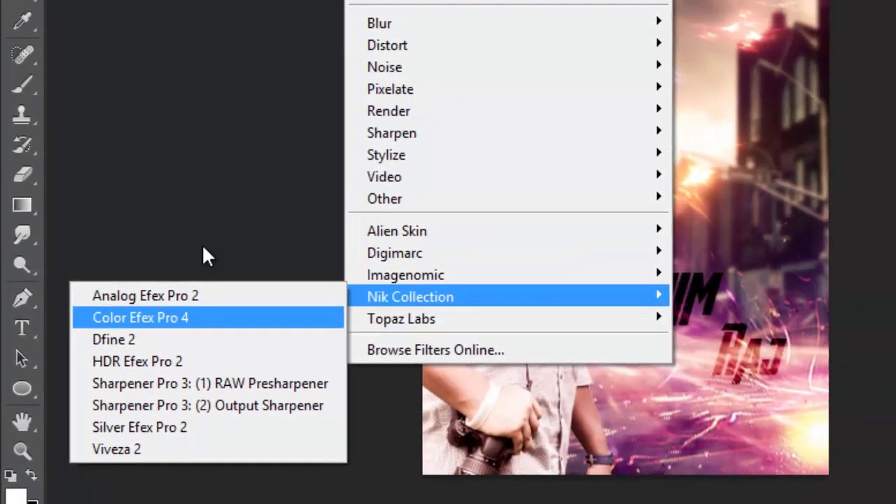
left_click(202, 144)
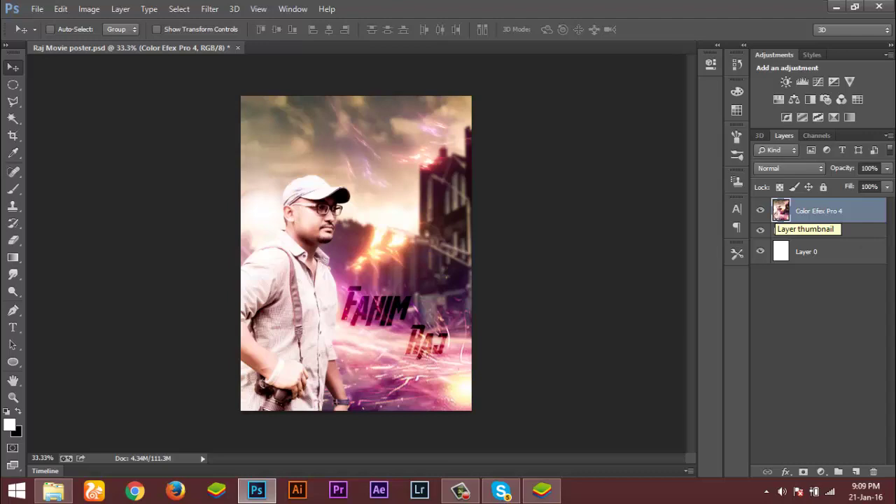
Step: Hide the Color Efex Pro 4 layer, and expand Group 1 to hide its Group 3, Group 2 and Layer 8
left_click(759, 212)
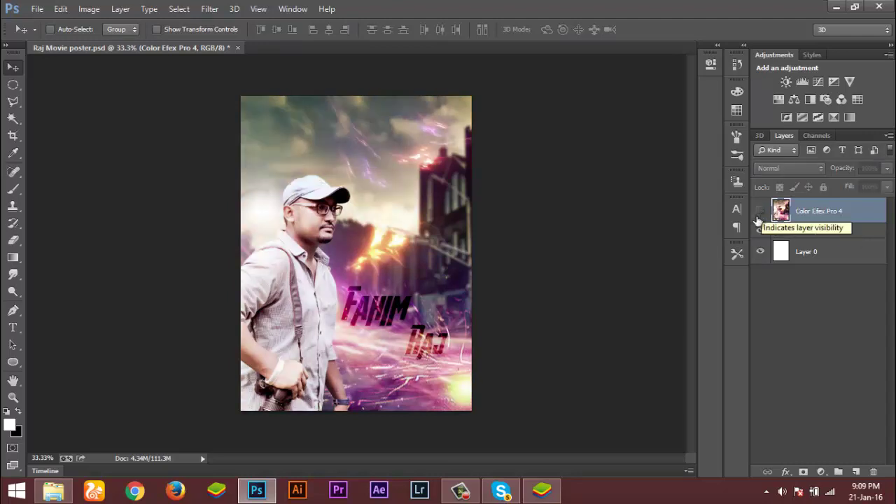
left_click(761, 232)
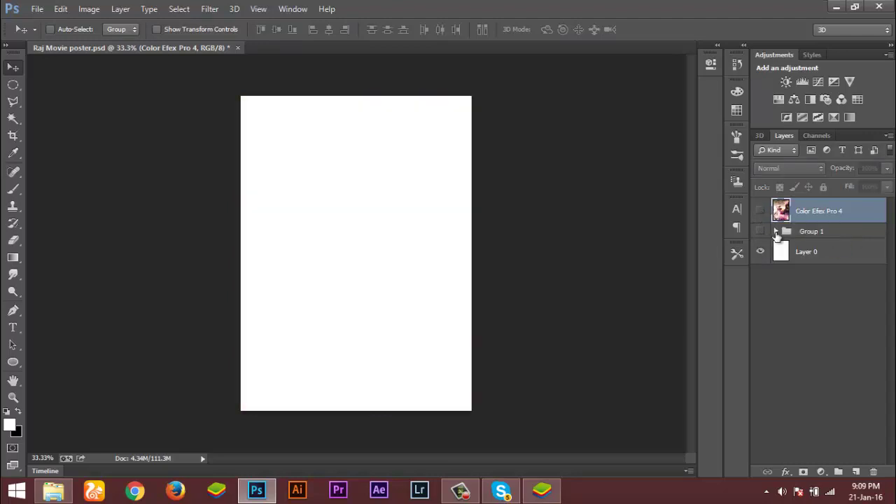
left_click(776, 232)
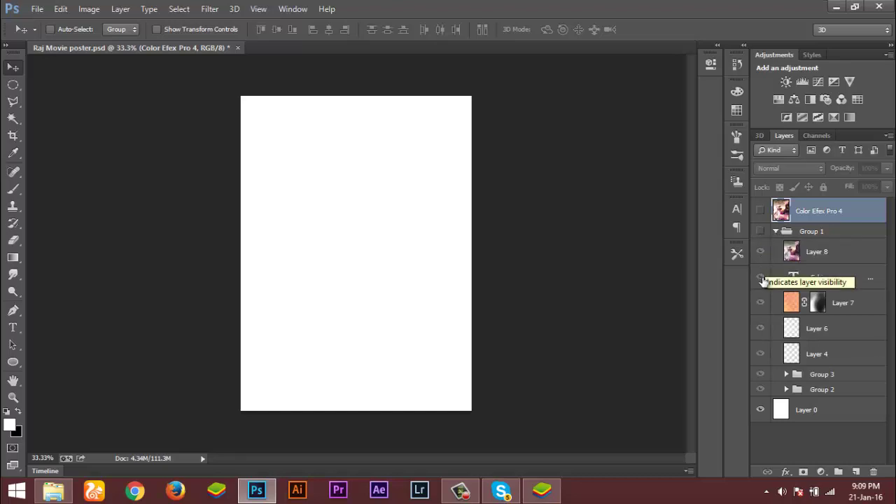
left_click(784, 377)
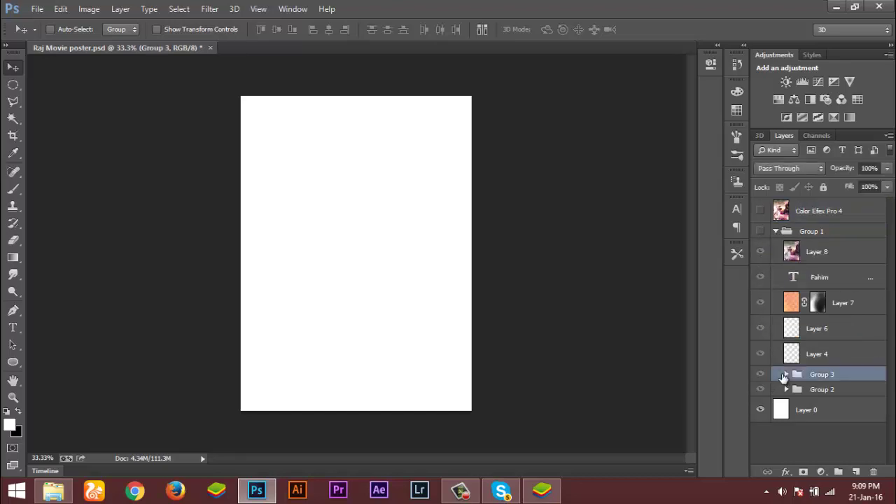
left_click(766, 376, "alt")
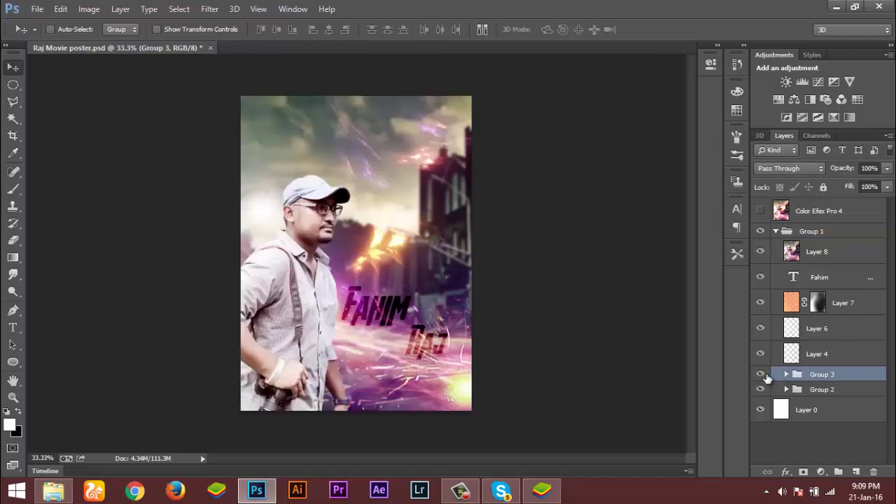
left_click(761, 390)
left_click(776, 256)
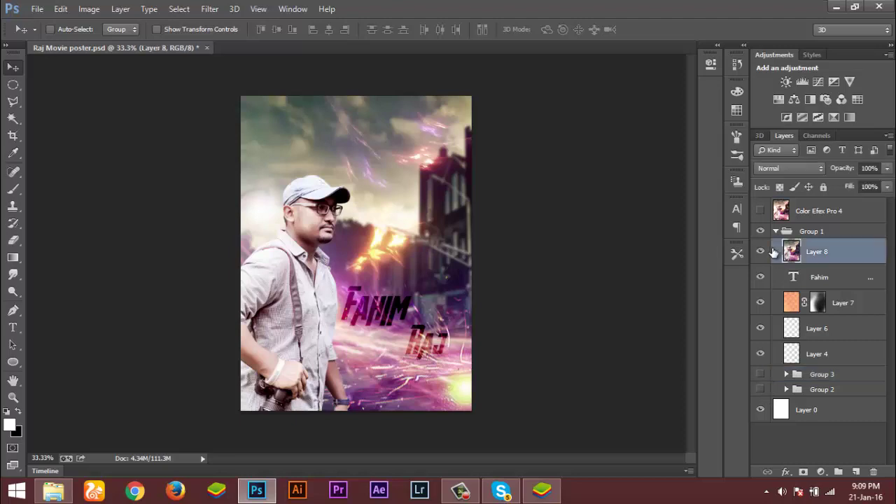
left_click(760, 252)
Step: Preview Group 2's street background and Group 3's man separately, and leave both groups visible
left_click(762, 234)
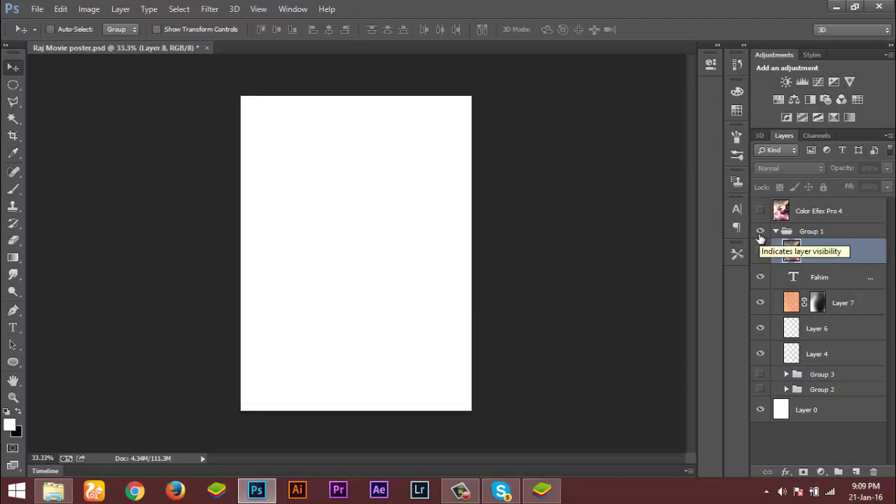
left_click(761, 389)
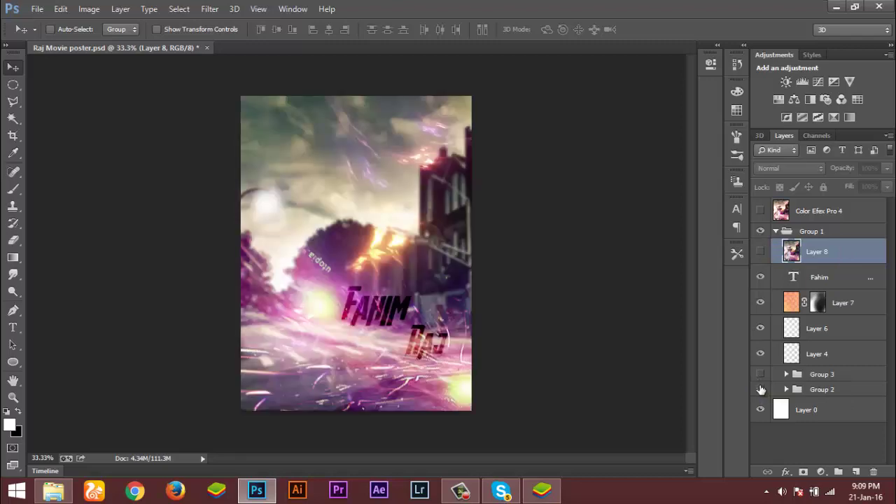
left_click(761, 389)
left_click(761, 374)
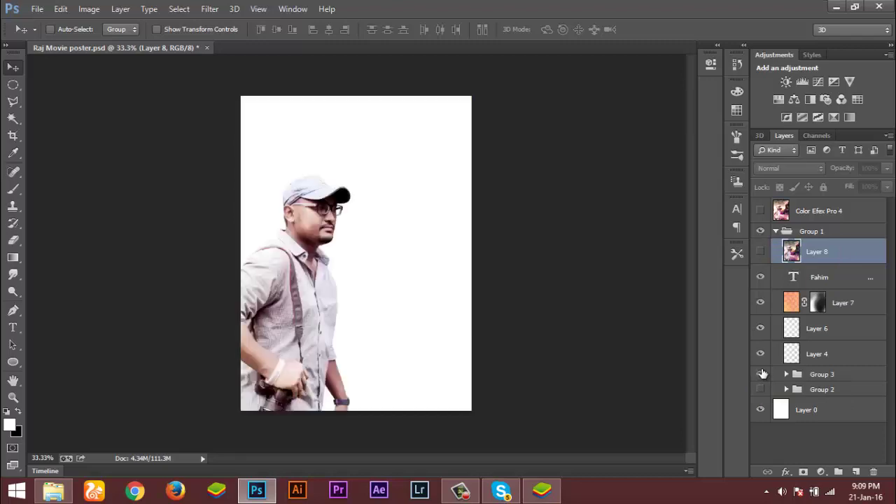
left_click(761, 390)
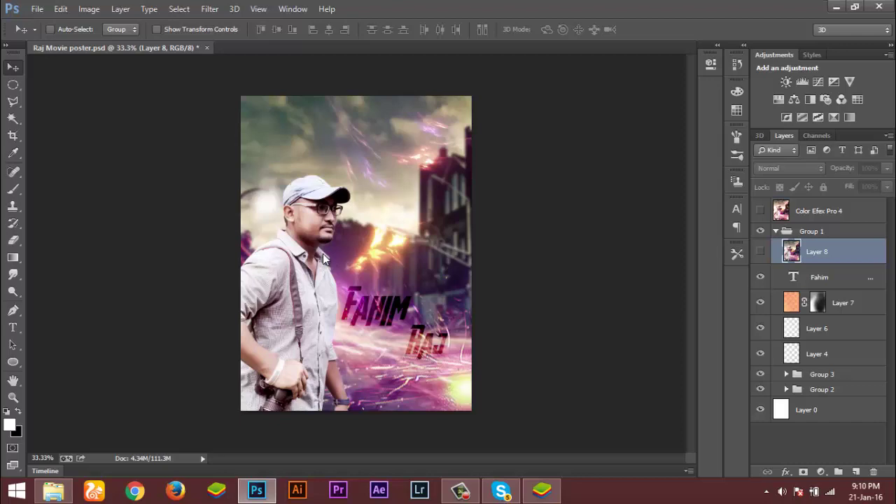
Step: Toggle Layer 8 to compare the poster with and without the merged image, leaving the layer visible
left_click(761, 252)
left_click(763, 253)
left_click(763, 252)
left_click(763, 253)
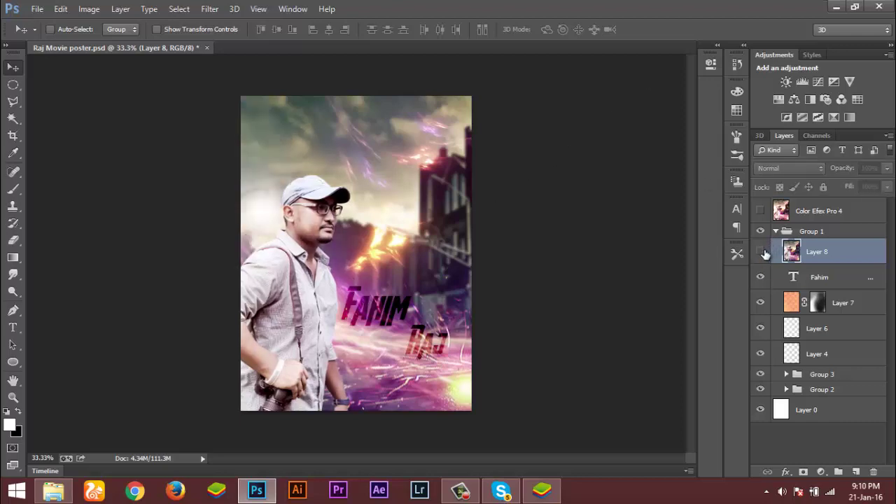
left_click(763, 253)
Step: Show the Color Efex Pro 4 layer, compare the poster with and without it, and leave it visible and selected
left_click(761, 211)
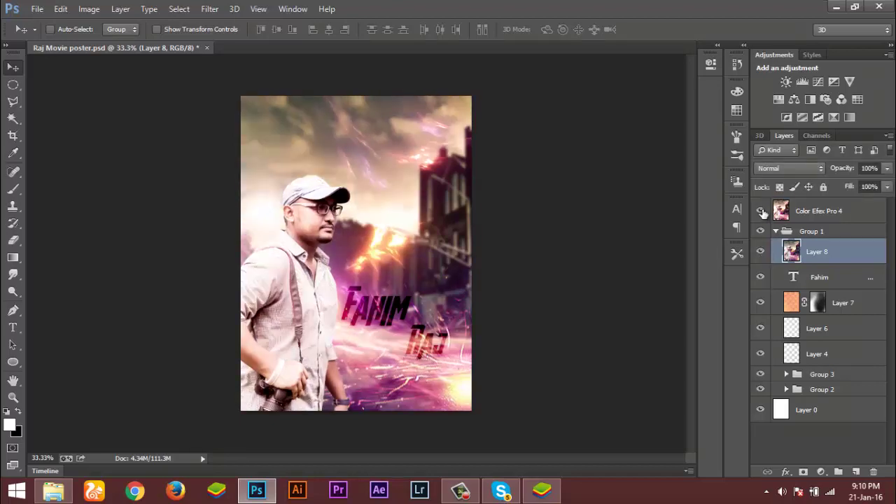
left_click(789, 214)
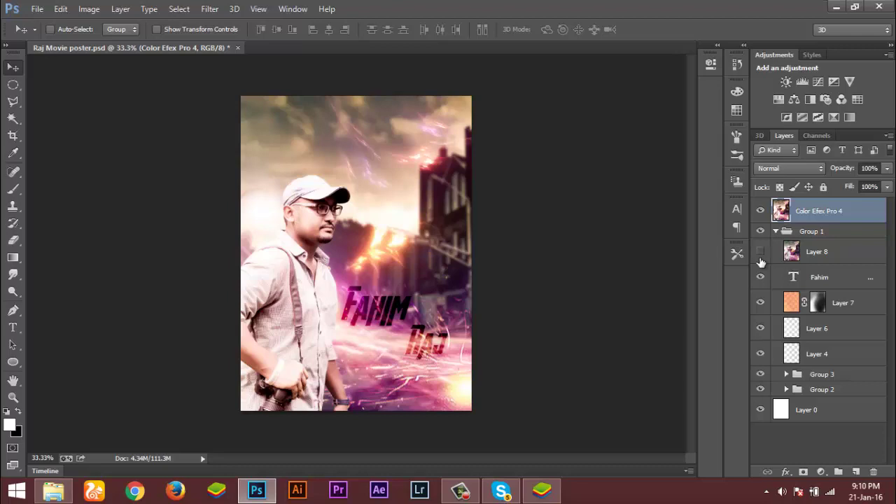
left_click(761, 213)
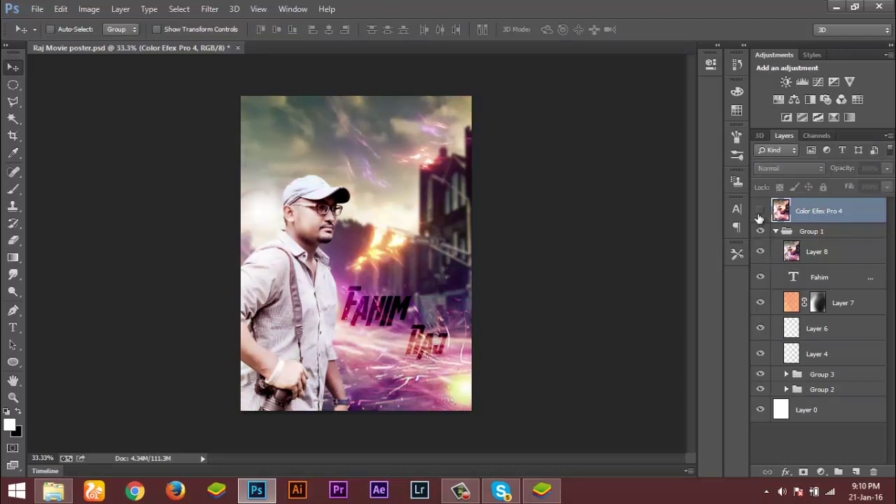
left_click(761, 212)
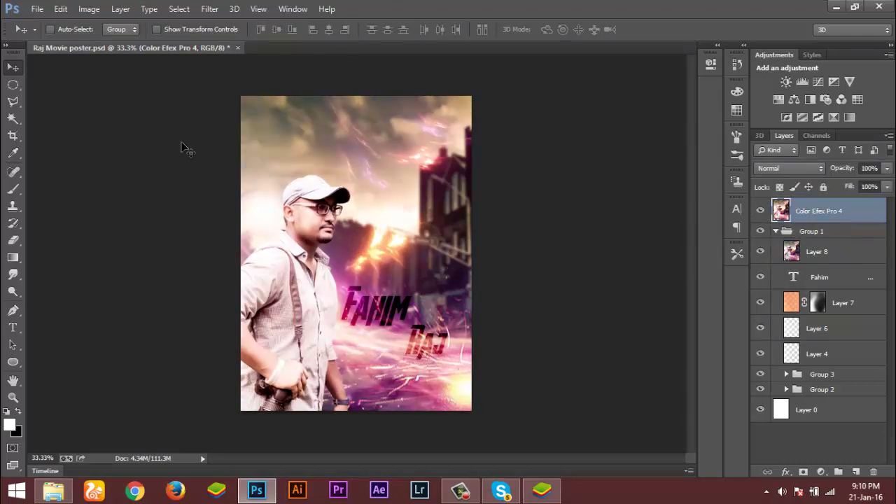
left_click(800, 259)
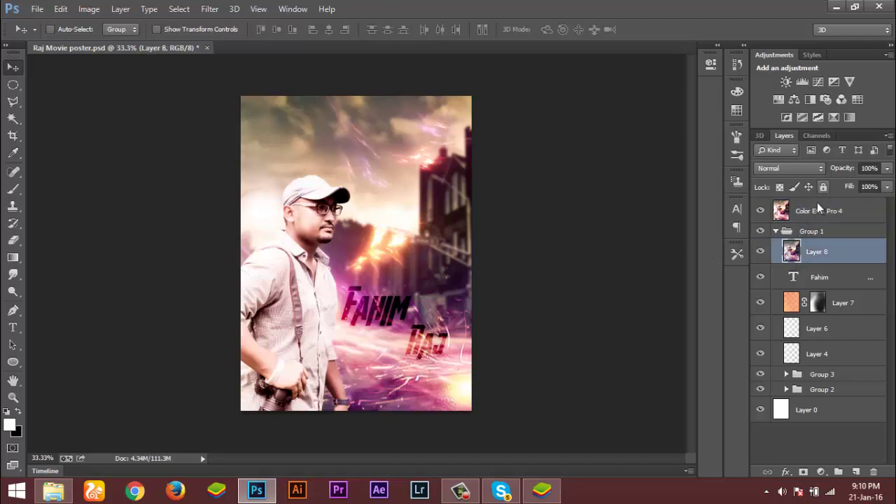
left_click(806, 218)
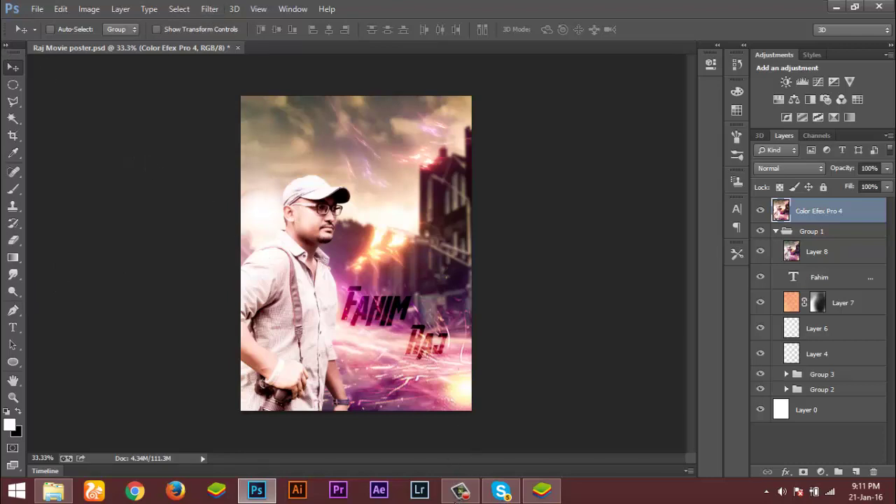
left_click(460, 491)
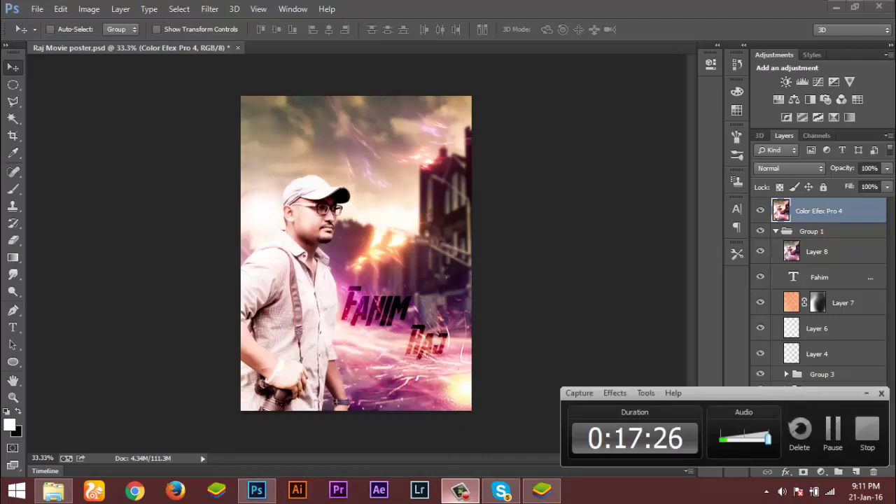
left_click(448, 494)
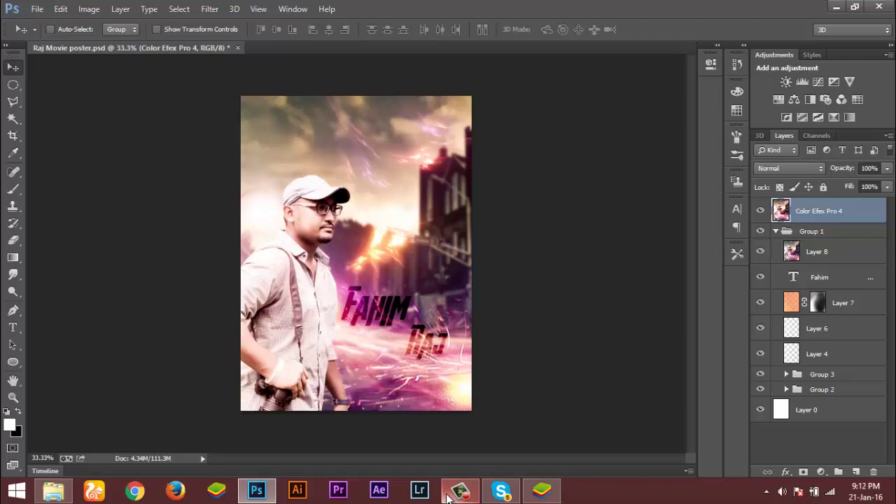
Step: Switch to Chrome and search Google for "splash image"
left_click(135, 492)
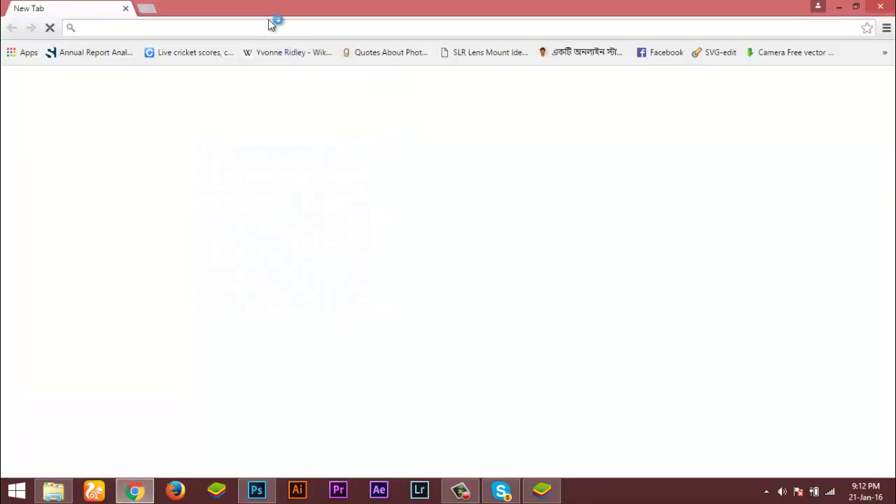
type("sp")
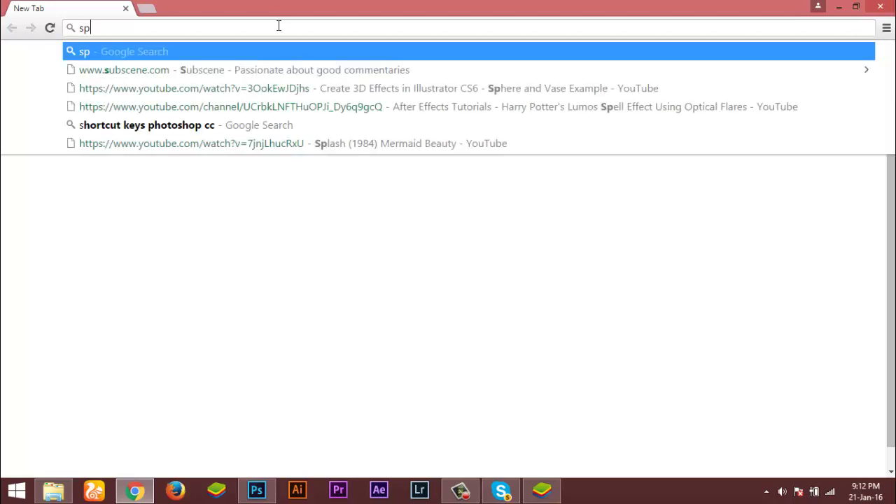
type("lash image")
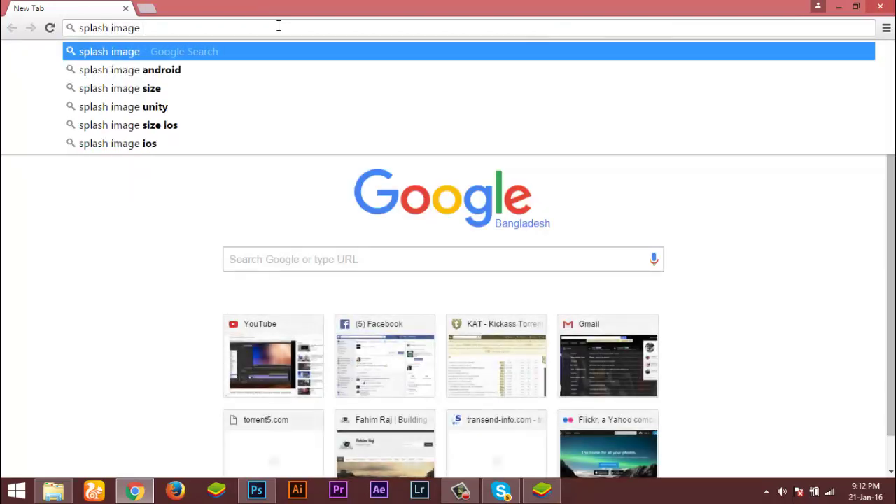
key("Return")
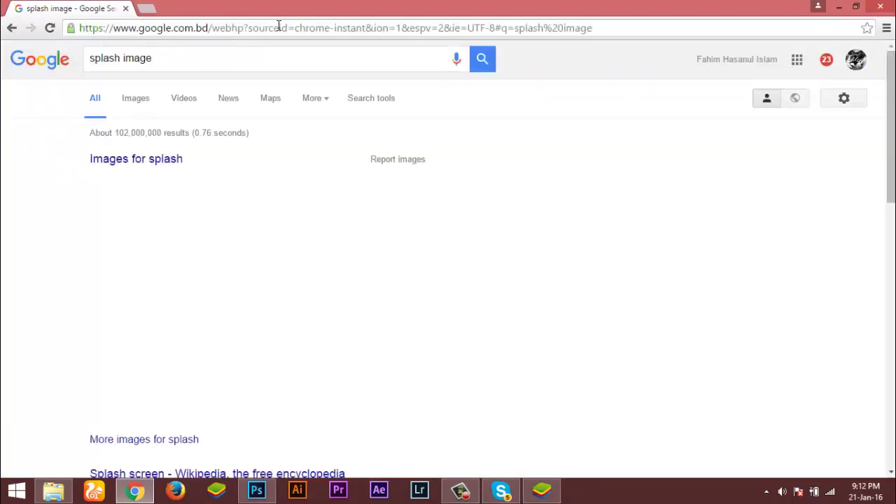
Step: Refine the search to "splash image portrait" and browse the image results for portrait splash effects
left_click(190, 65)
type("portrait")
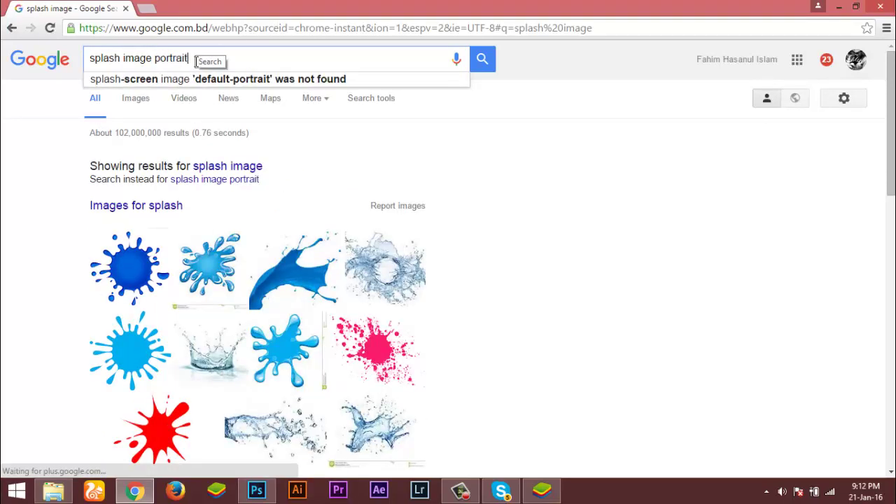
key("Return")
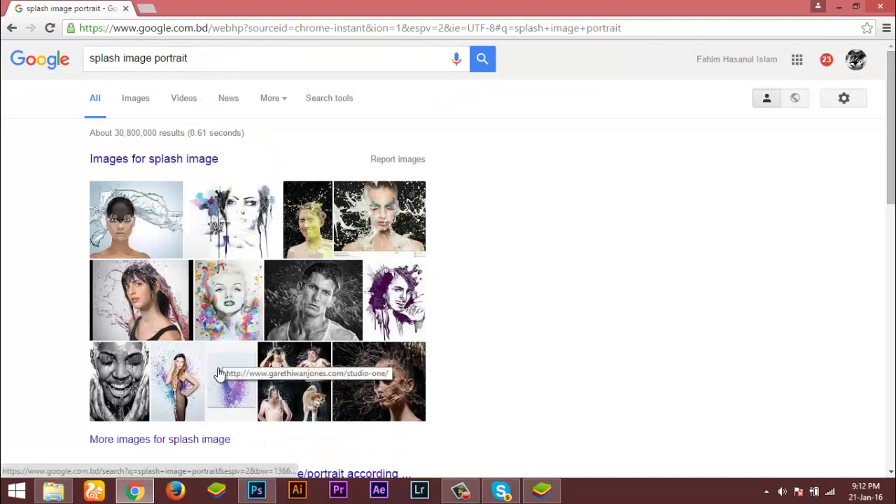
left_click(143, 102)
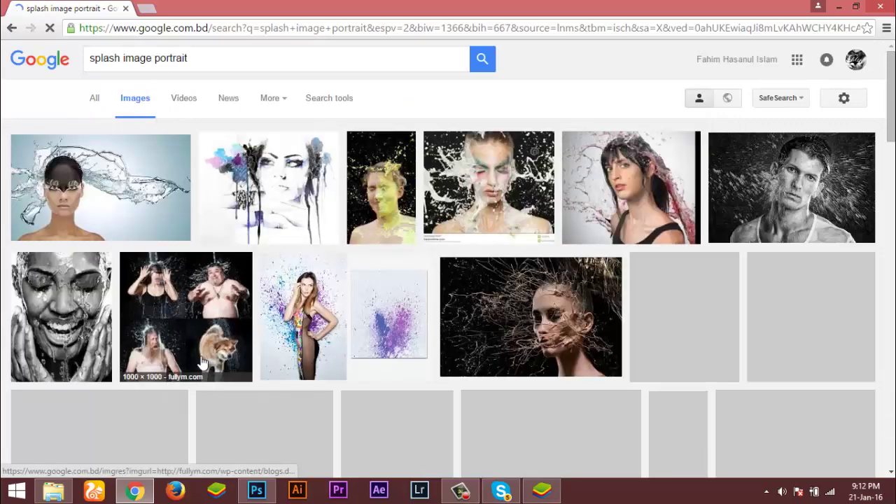
scroll(205, 359, "down", 5)
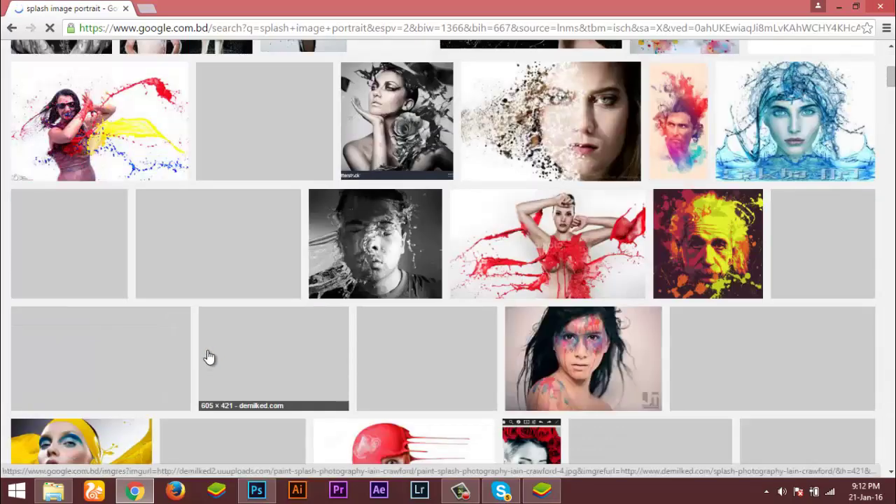
scroll(209, 357, "up", 5)
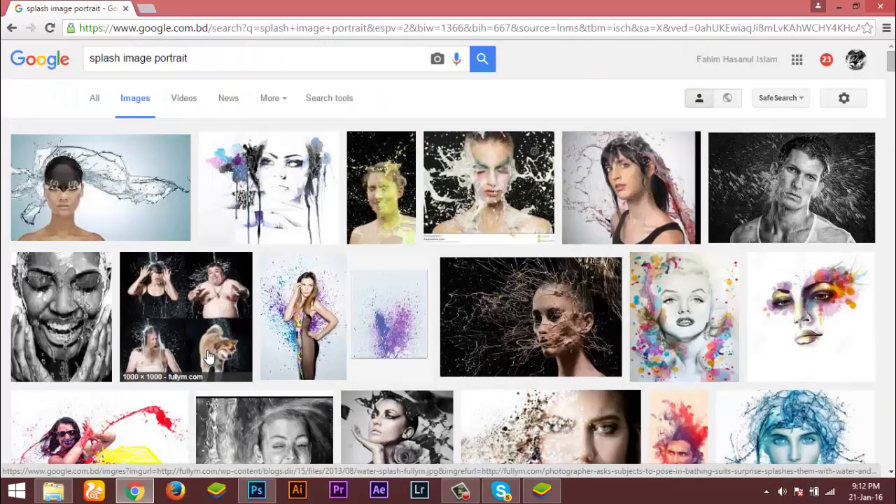
scroll(207, 350, "down", 10)
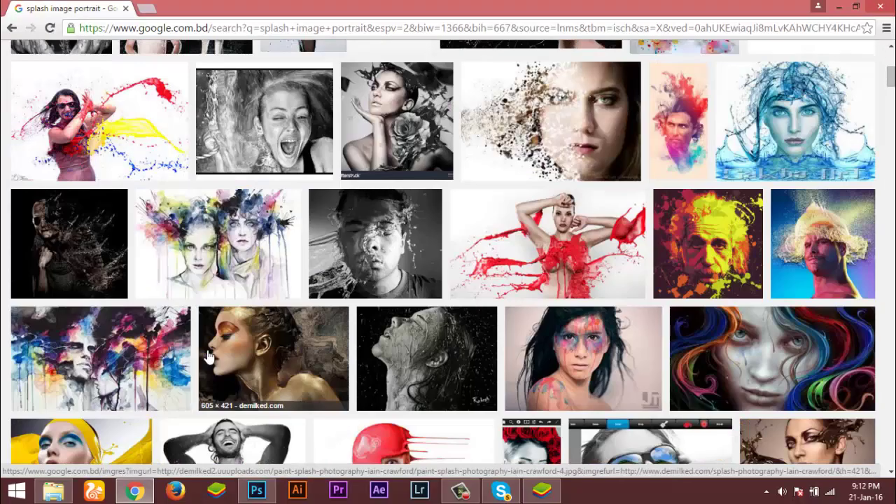
scroll(207, 358, "down", 3)
scroll(207, 353, "up", 15)
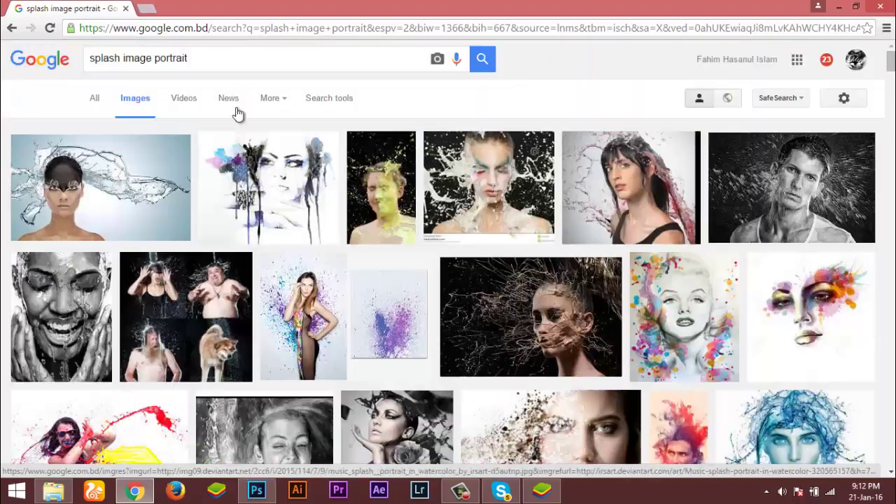
Step: Refine the image search to "splash image portrait photoshop"
left_click(250, 62)
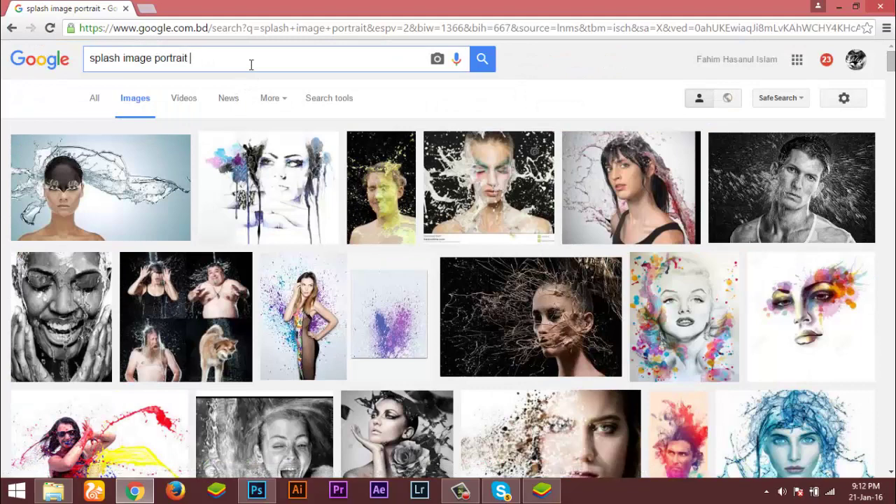
type("photoshop")
key("Return")
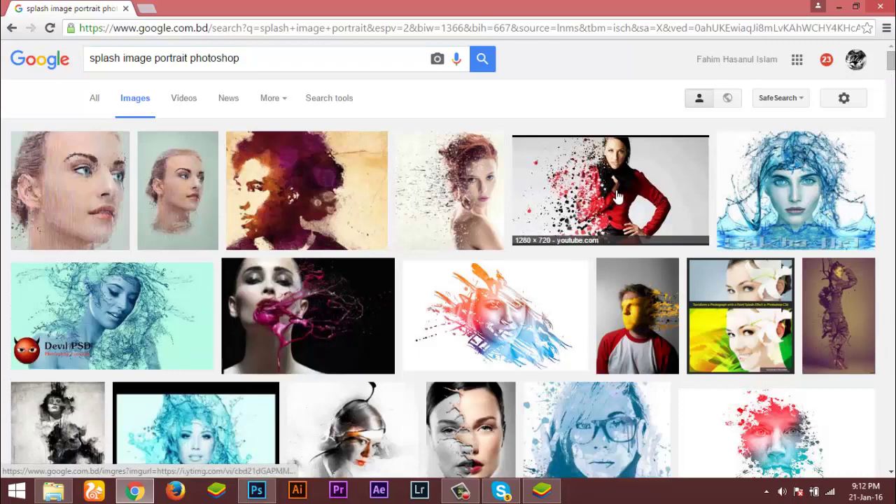
Step: Open five splash and dispersion portraits in separate background tabs, including the red-jacket woman, the redhead, the red-and-teal face and the black-haired silhouette
middle_click(583, 185)
middle_click(455, 181)
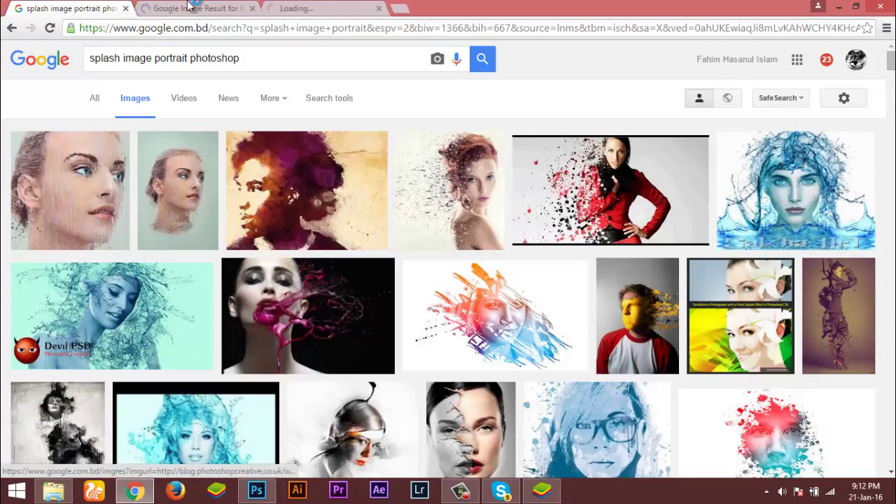
scroll(304, 207, "down", 4)
scroll(304, 207, "down", 1)
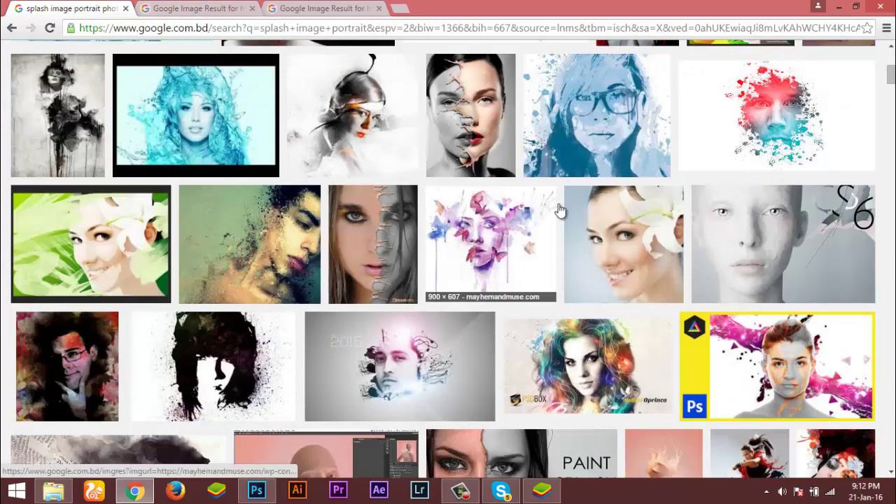
middle_click(730, 124)
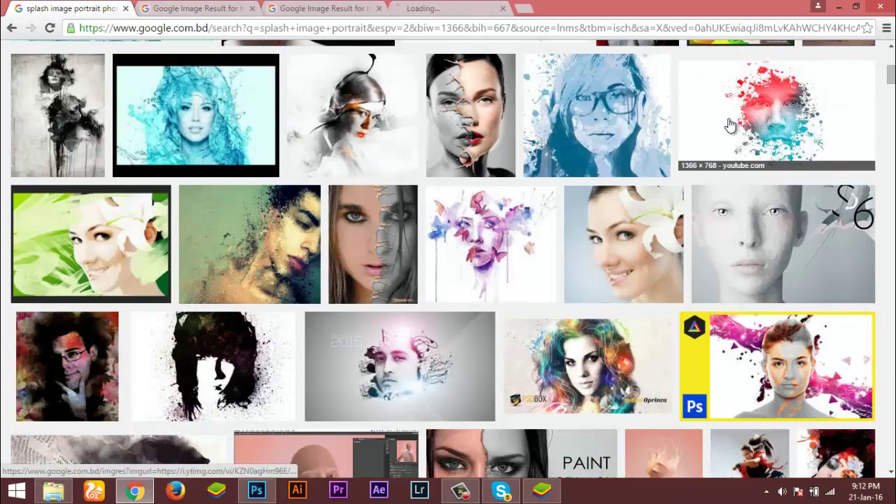
middle_click(288, 240)
scroll(533, 348, "down", 4)
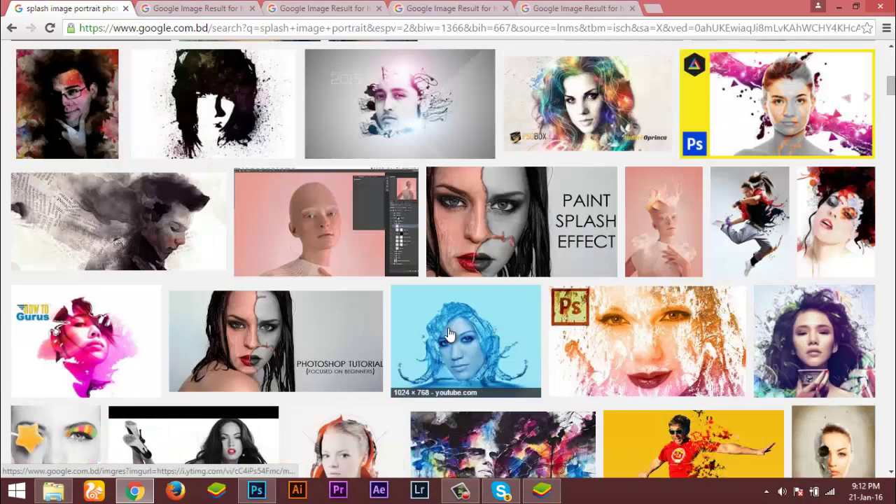
middle_click(210, 119)
Step: View the opened red-jacket splatter, redhead dispersion and red-and-teal paint splash portraits one after another, ending on the paint splash face
key("ctrl+Tab")
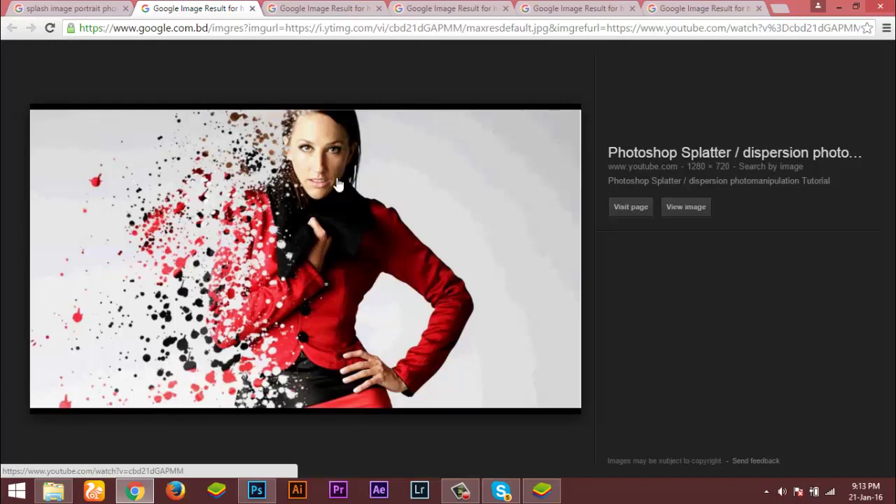
left_click(307, 7)
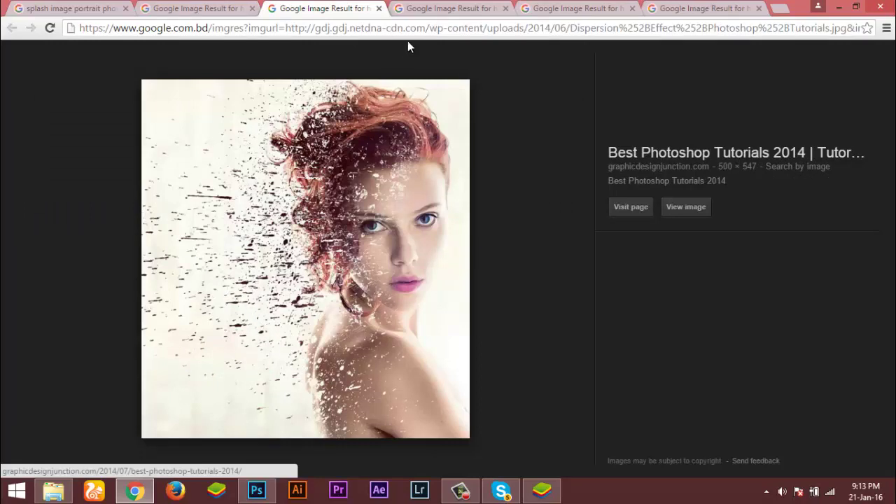
left_click(441, 12)
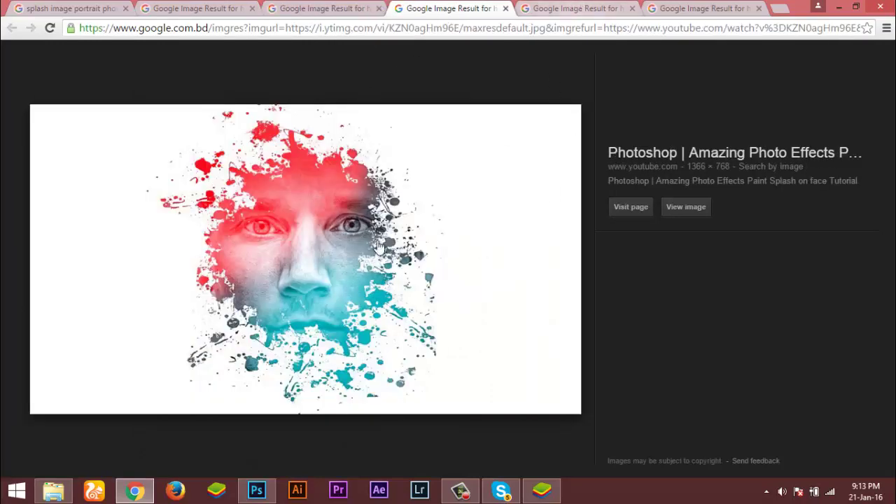
left_click(356, 6)
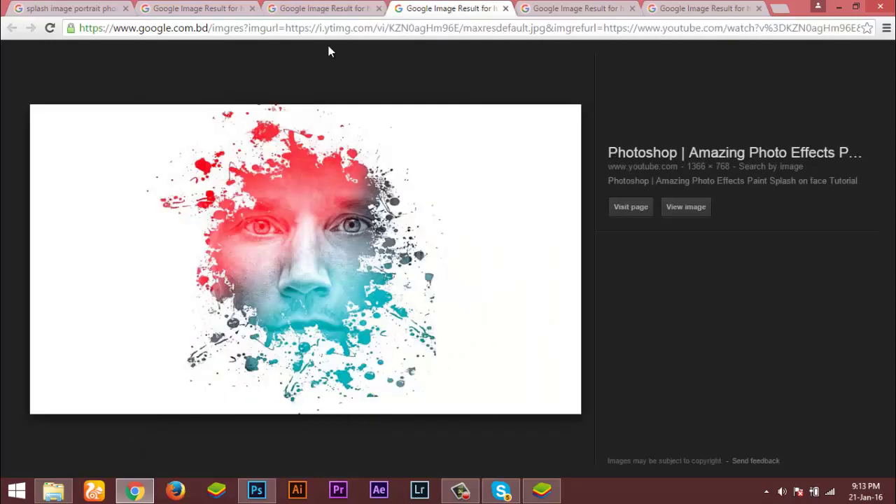
left_click(448, 9)
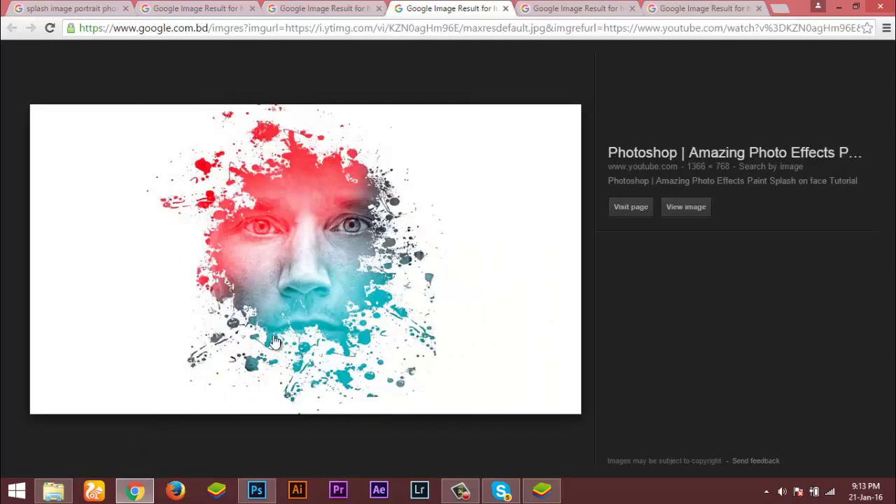